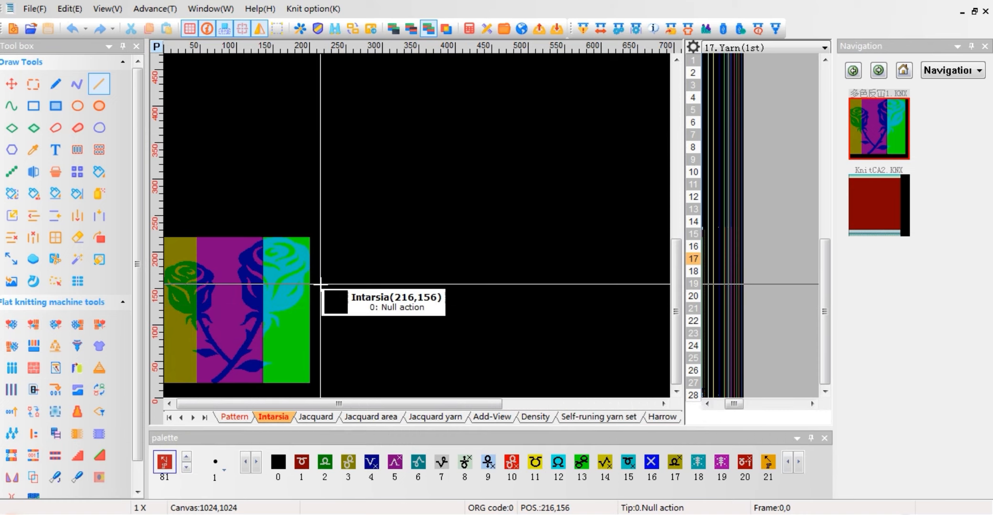
# - Switch to KnitCA2.KNX and select the left strip of the rose pattern, about 44 by 222
pyautogui.click(889, 218)
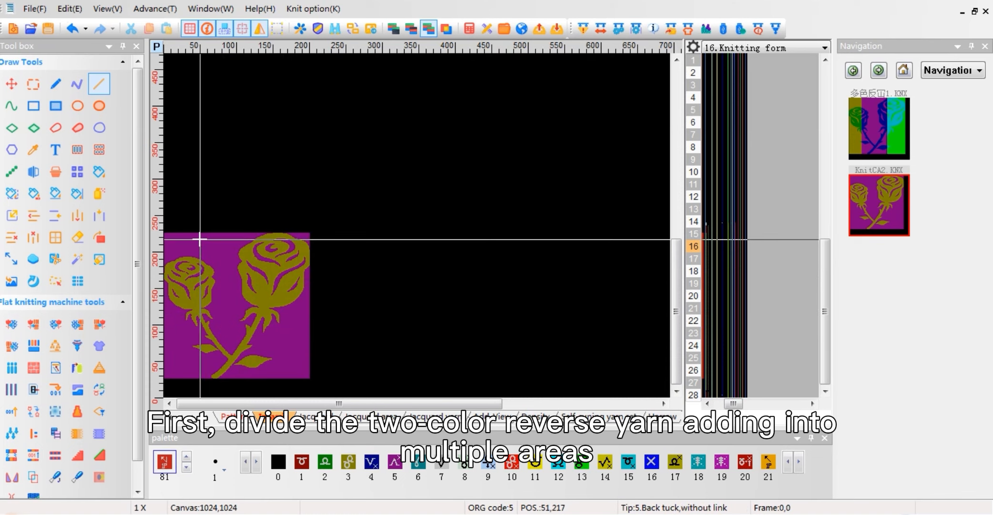
pyautogui.moveTo(196, 221); pyautogui.dragTo(167, 282)
pyautogui.scroll(3, 174, 374)
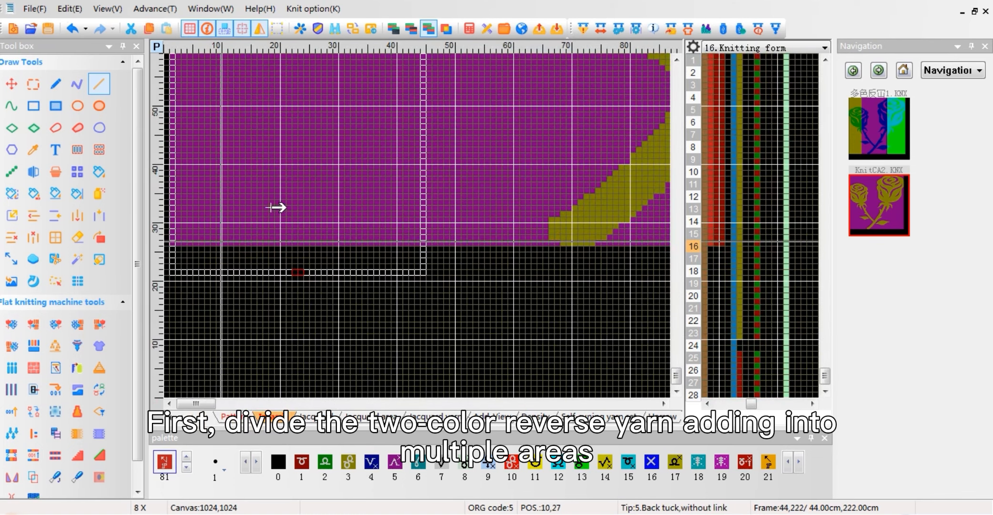
pyautogui.scroll(-3, 323, 156)
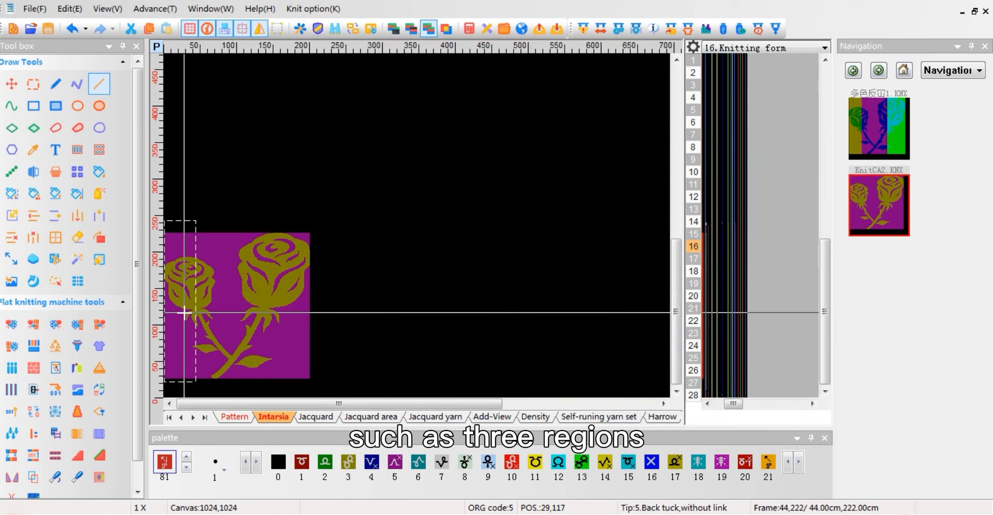
# - Replace colour 3 with 2 and colour 5 with 4 inside the selected left strip of the Intarsia layer
pyautogui.hotkey('ctrl', 'h')
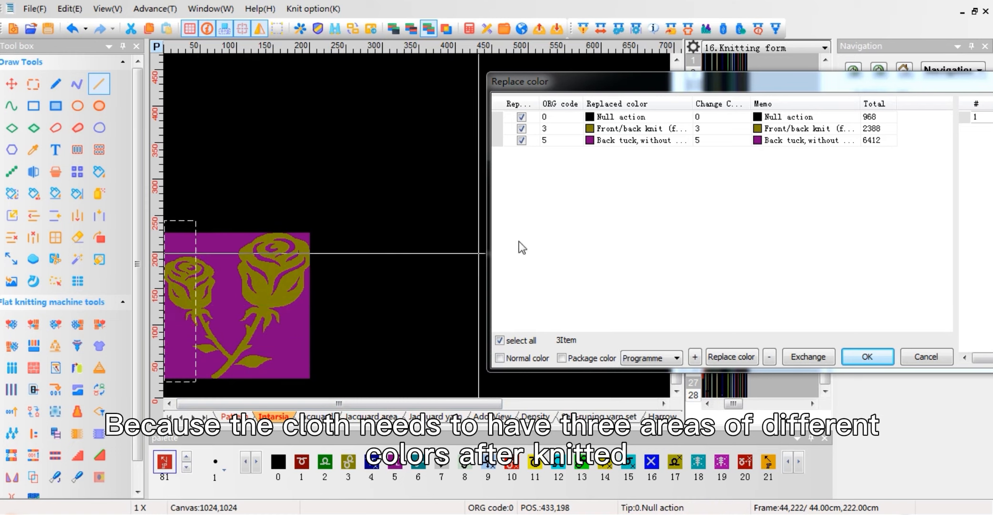
pyautogui.click(714, 128)
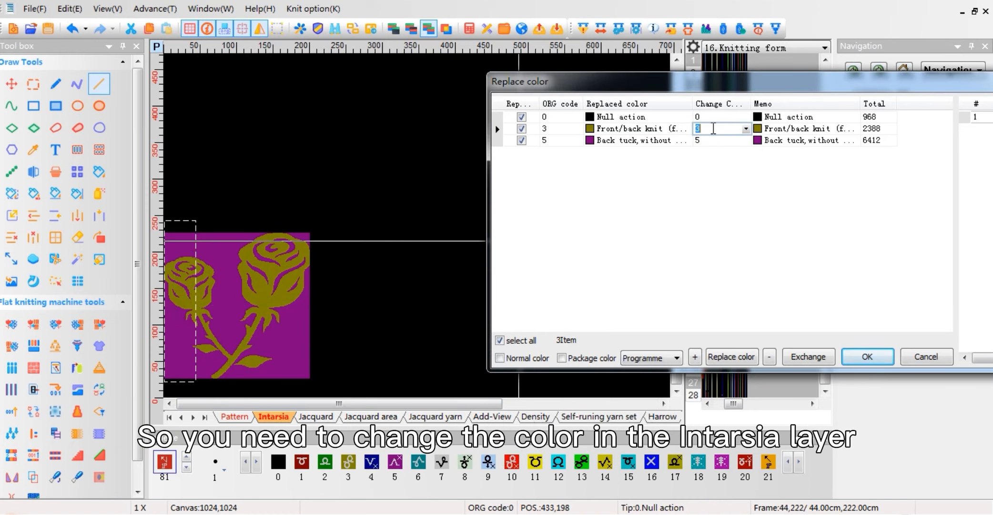
pyautogui.click(718, 139)
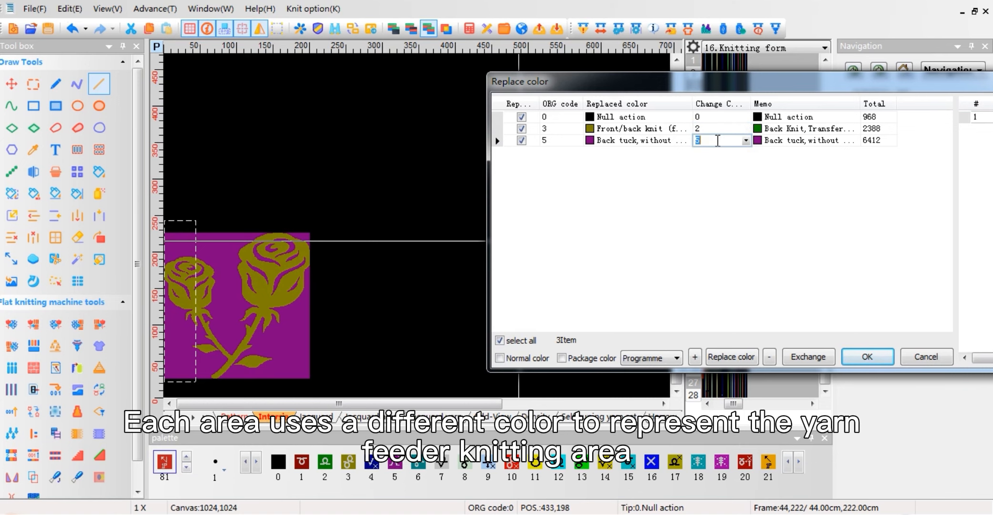
pyautogui.click(867, 356)
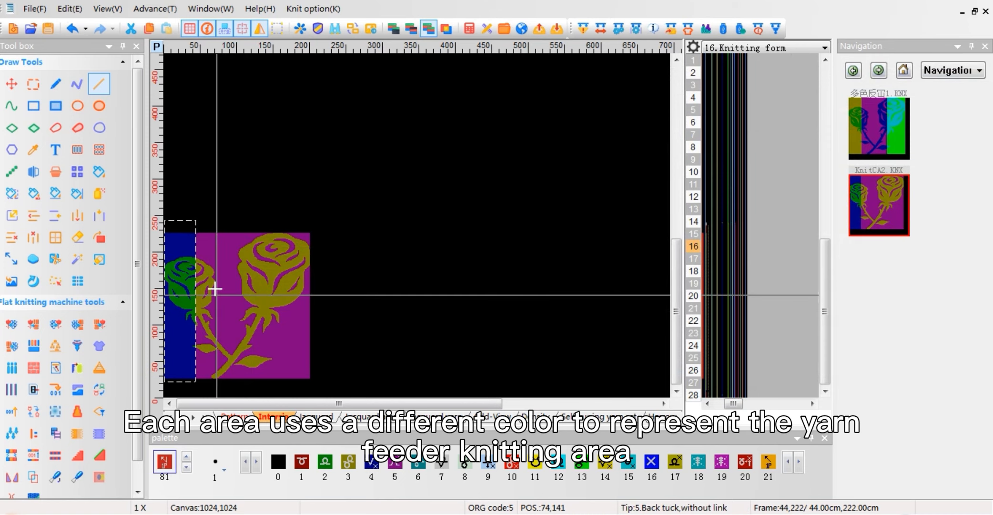
# - Select the right strip of the rose pattern, about 87 by 221, and replace colour 3 with 16 and colour 5 with 15
pyautogui.moveTo(261, 224); pyautogui.dragTo(323, 383)
pyautogui.press('r')
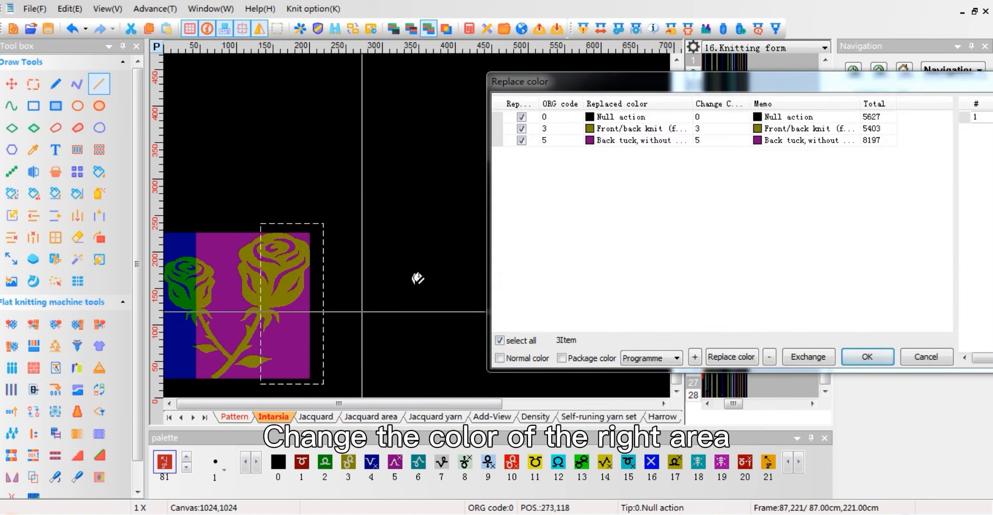
pyautogui.click(702, 128)
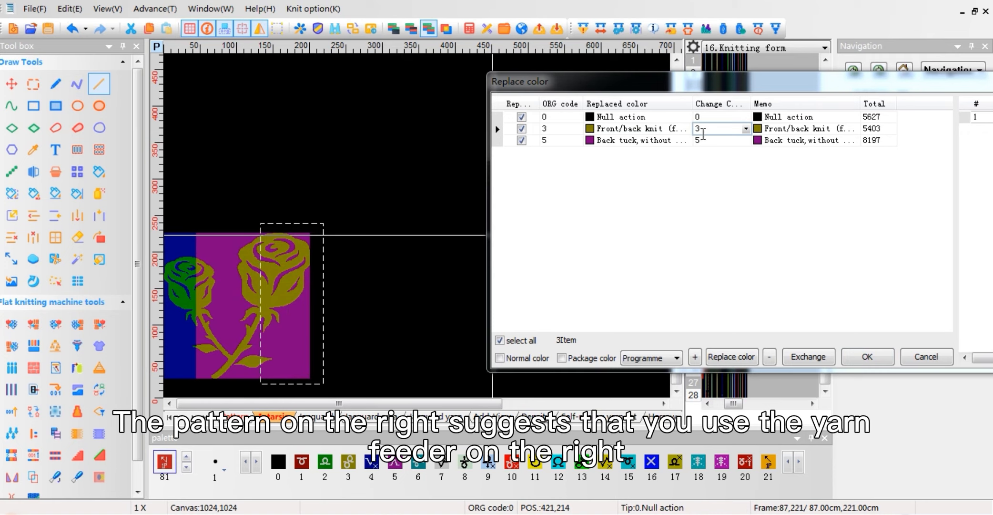
pyautogui.write('16')
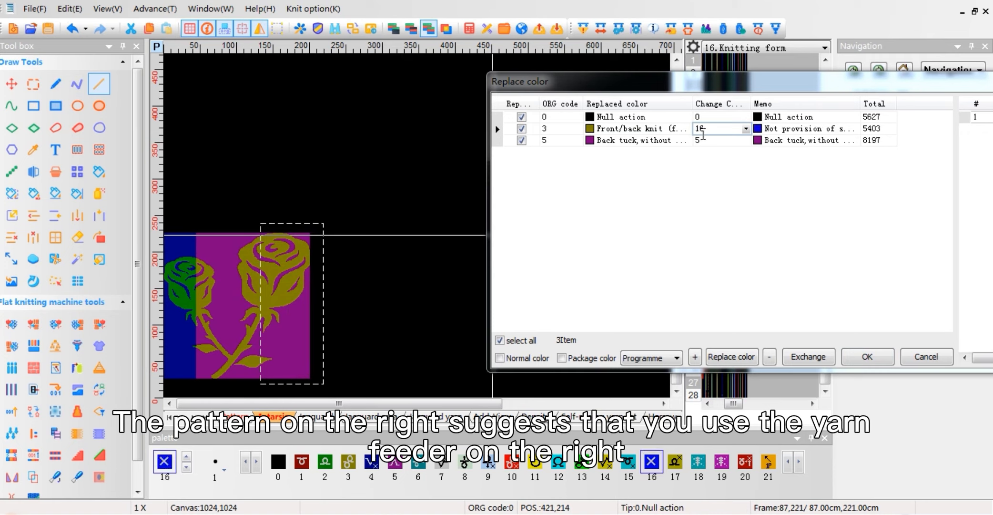
pyautogui.click(702, 140)
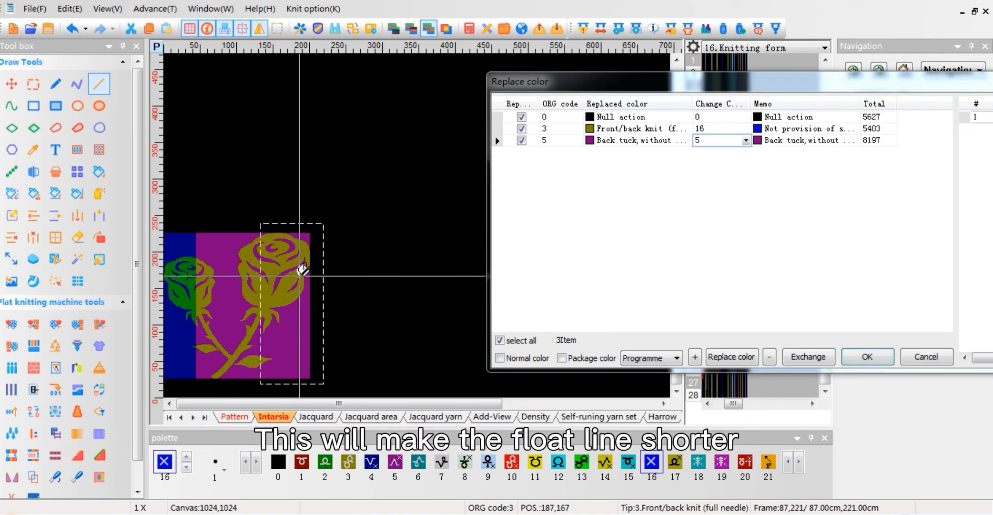
pyautogui.moveTo(300, 345)
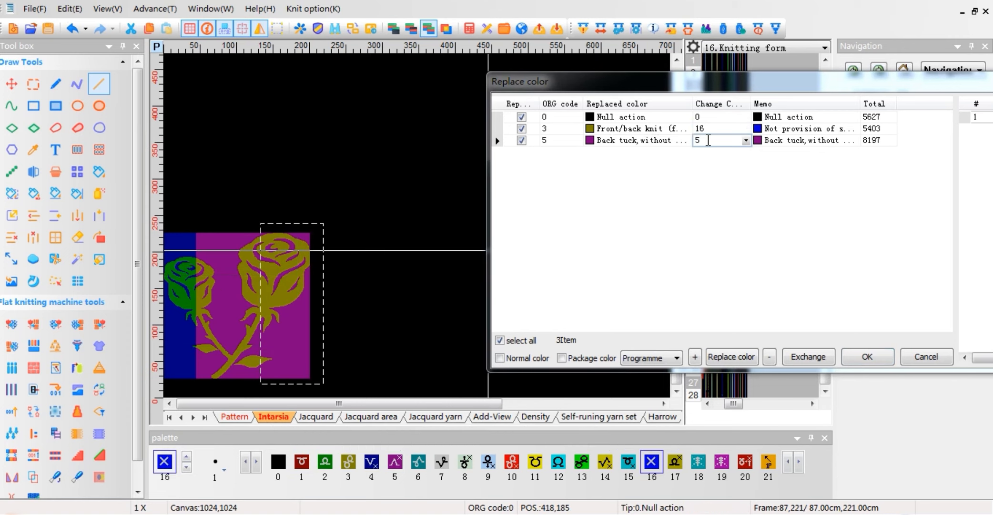
pyautogui.doubleClick(708, 140)
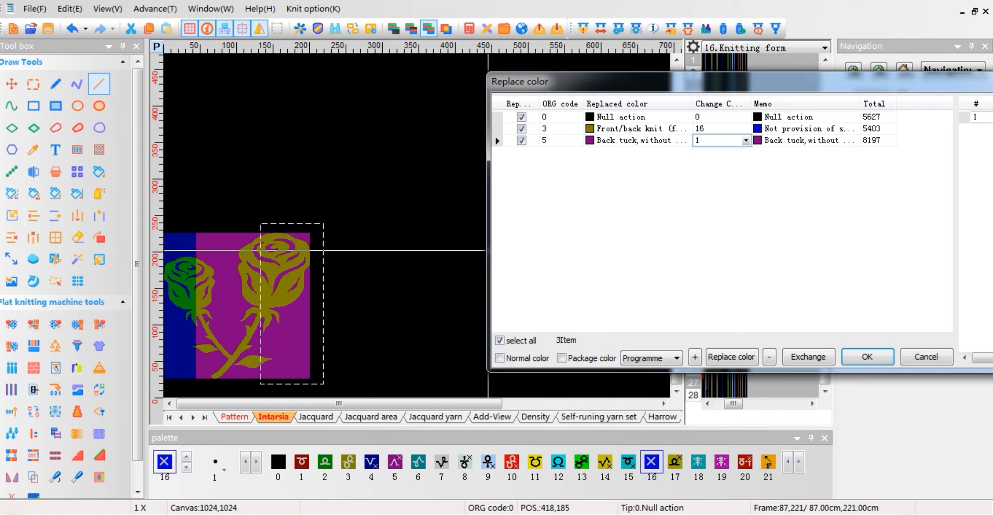
pyautogui.click(866, 356)
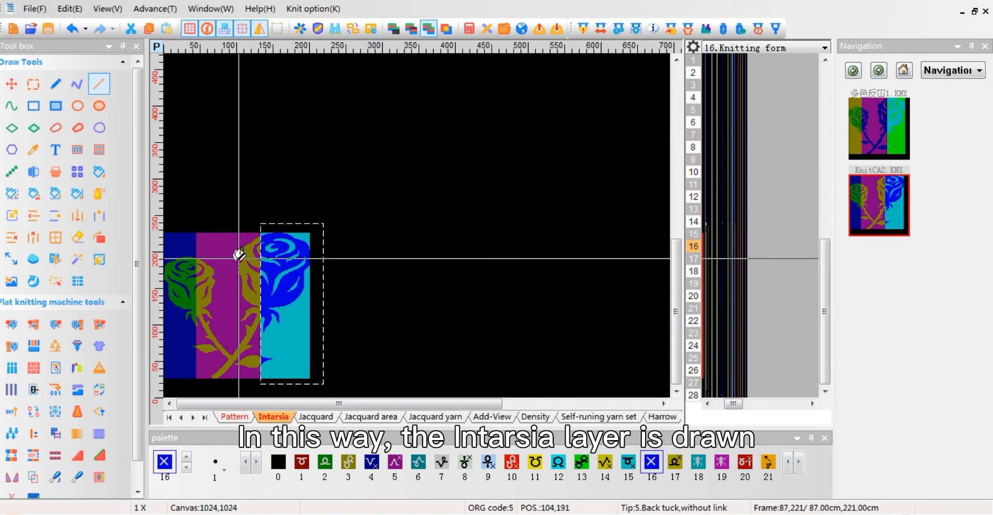
# - Set the knitting form on function line 216 to 81:Intrasia with 1:Normal Yarn
pyautogui.moveTo(232, 268)
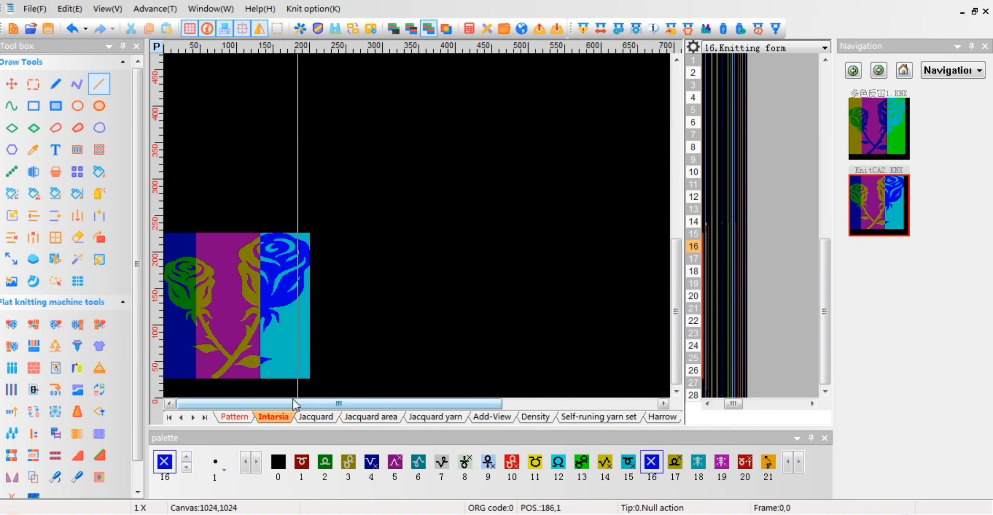
pyautogui.scroll(9, 308, 377)
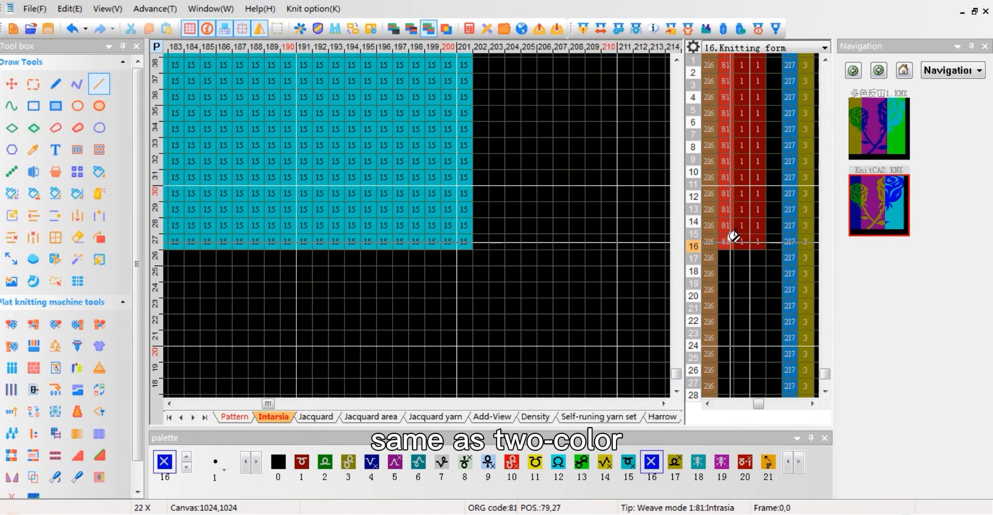
pyautogui.rightClick(733, 236)
pyautogui.moveTo(779, 216)
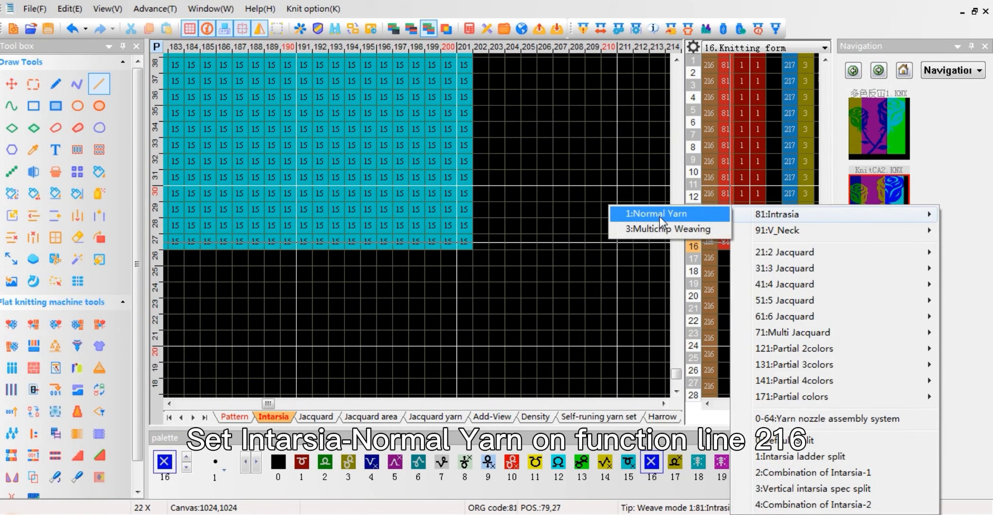
pyautogui.click(683, 214)
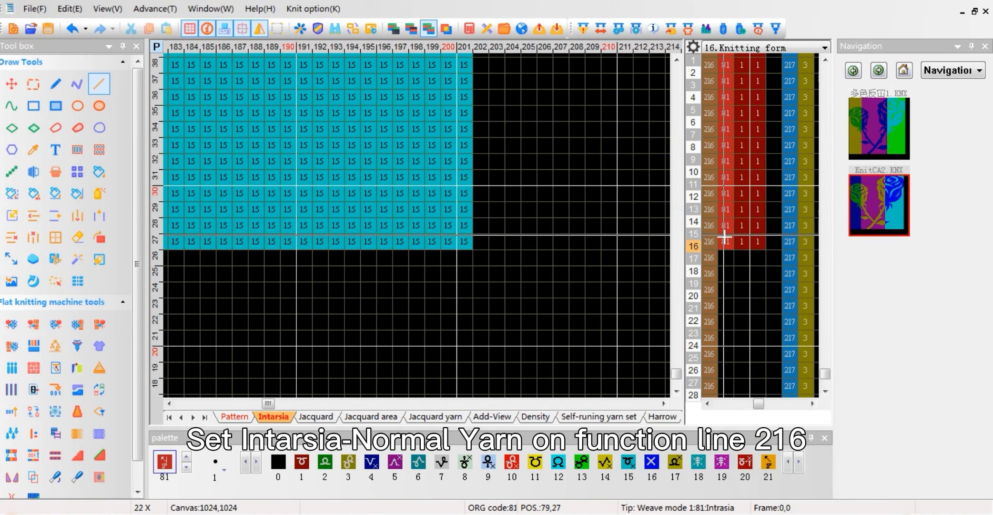
# - Assign the pattern rows on function line 216 to yarn feeder group 1
pyautogui.rightClick(758, 239)
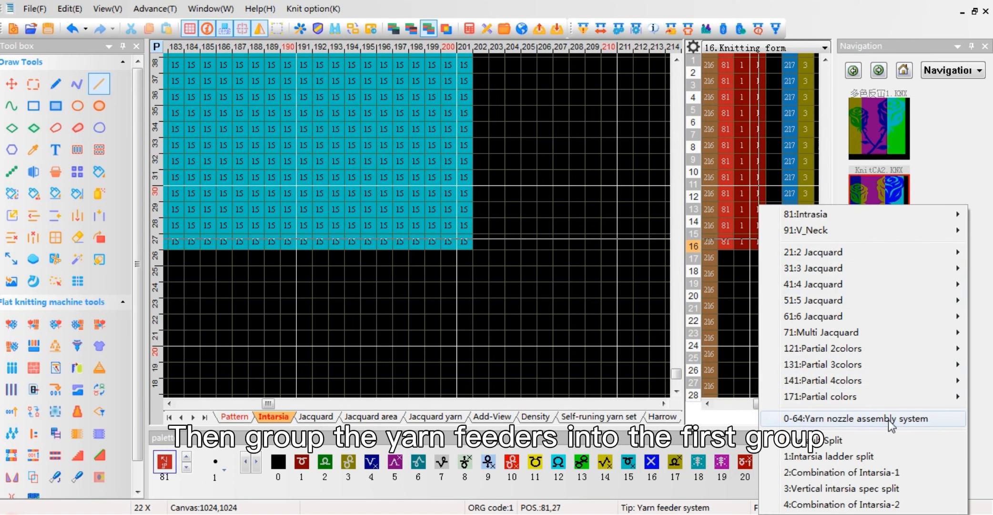
pyautogui.click(928, 418)
pyautogui.click(885, 459)
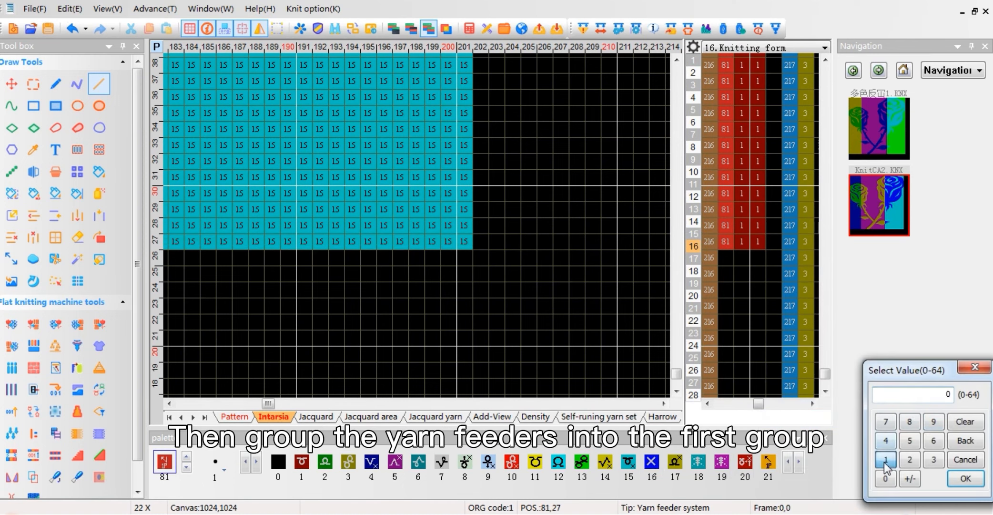
pyautogui.click(975, 477)
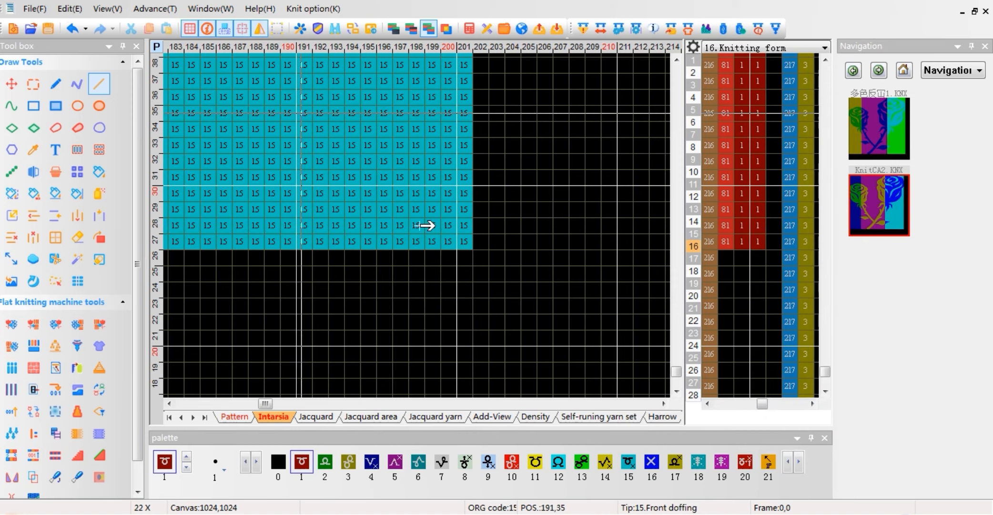
# - Open the yarn feeder group settings and fill group 1 using Automatic (1)
pyautogui.scroll(-5, 424, 293)
pyautogui.scroll(-5, 424, 296)
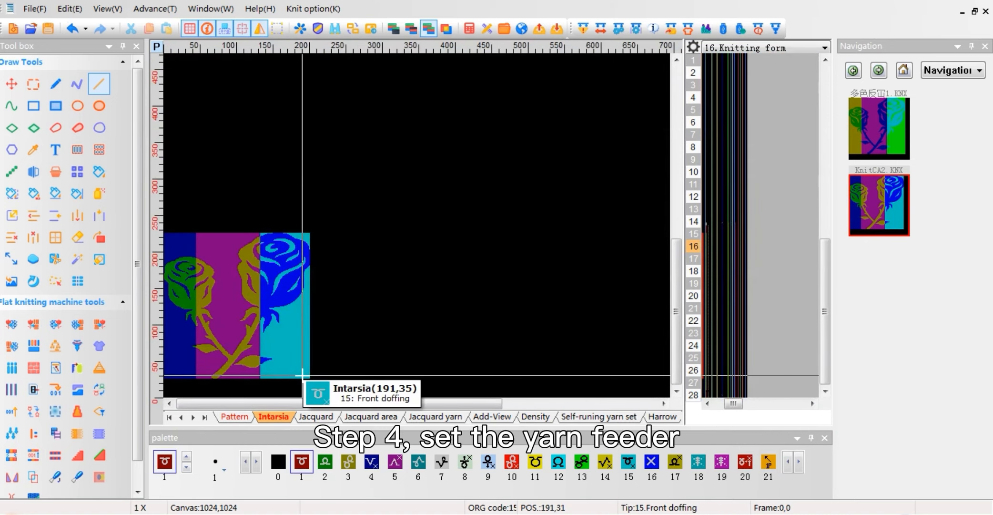
pyautogui.click(618, 29)
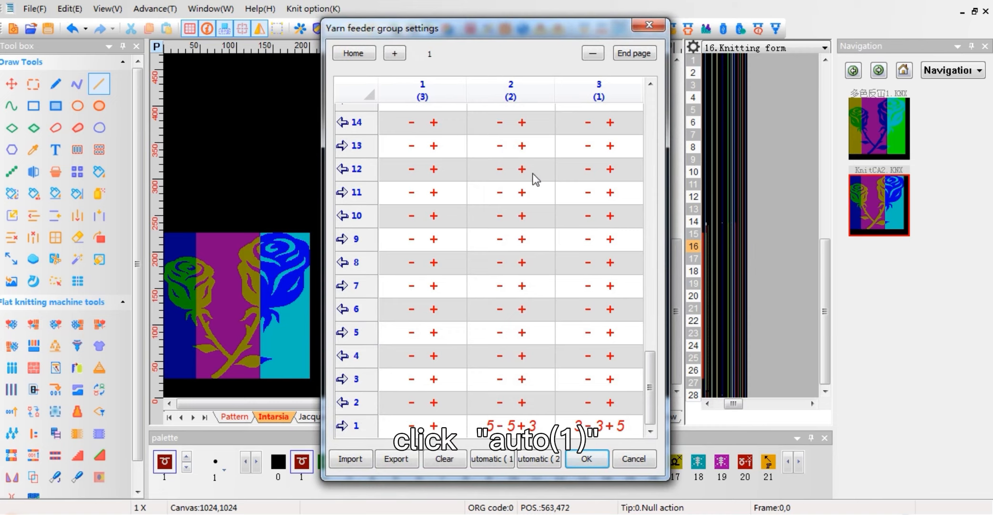
pyautogui.click(496, 459)
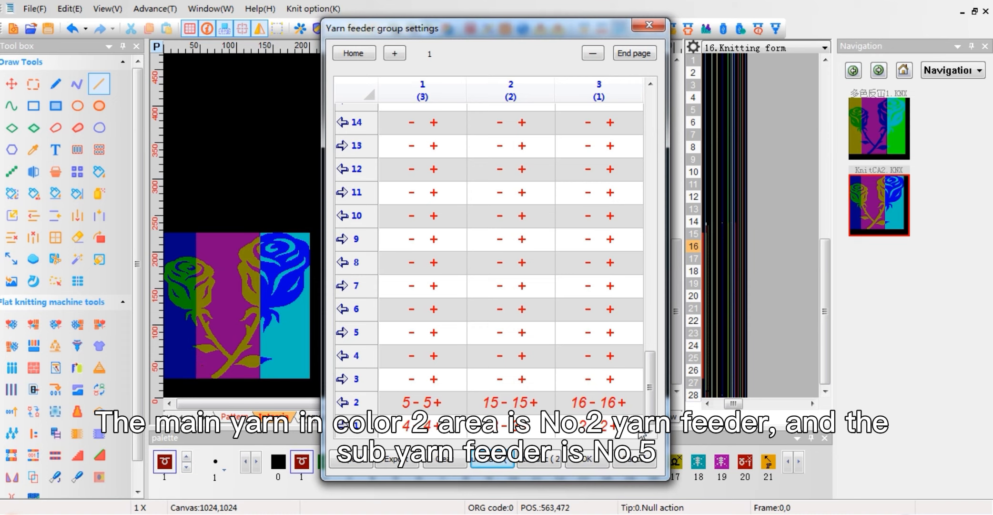
# - Set the sub yarn feeder to 5 for both colour 2 and colour 3
pyautogui.click(622, 425)
pyautogui.click(638, 359)
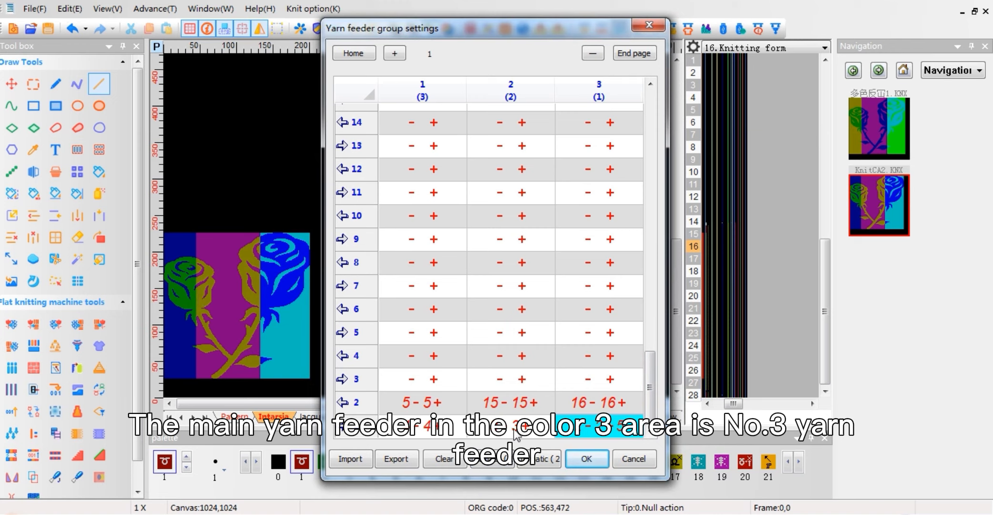
pyautogui.click(537, 431)
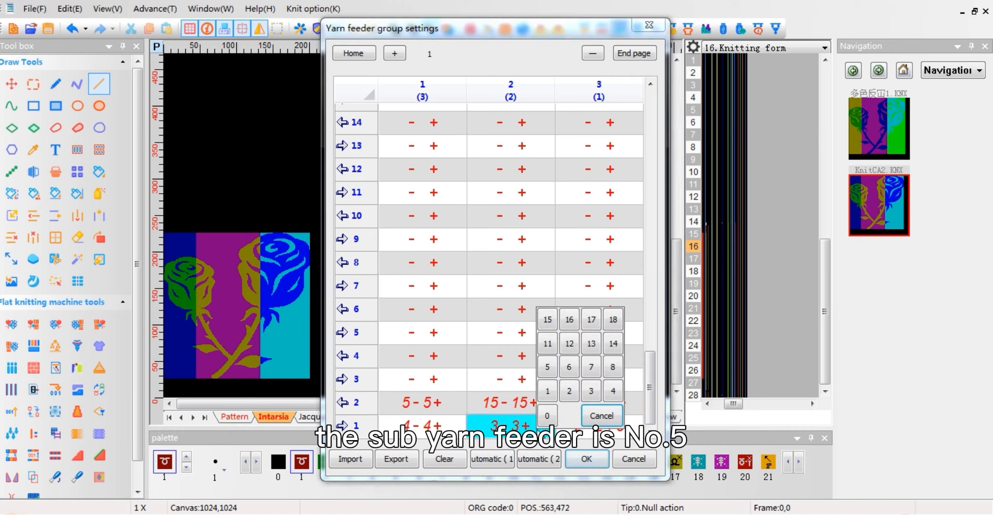
pyautogui.click(554, 374)
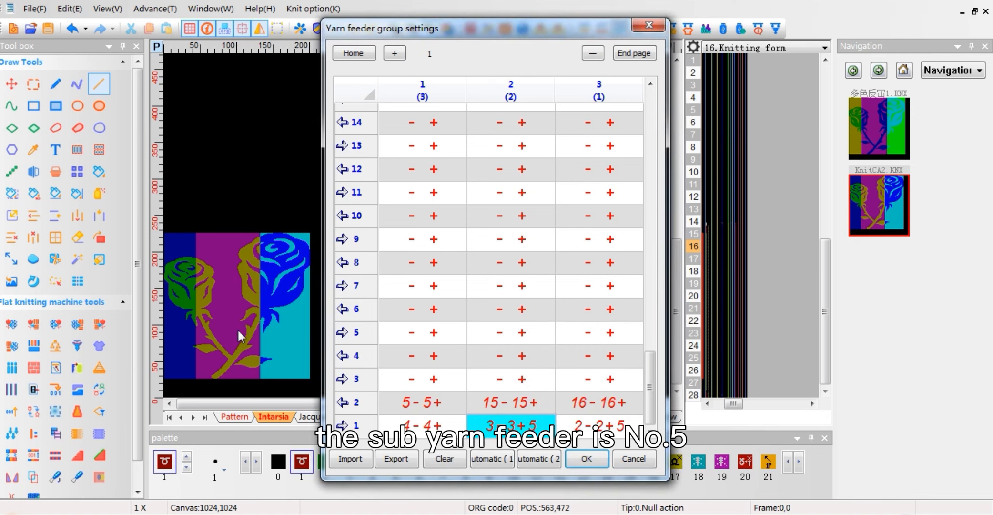
# - Give colour 4 main yarn feeder 5 and sub feeder 2, and set colour 5's sub feeder to 3
pyautogui.click(439, 429)
pyautogui.click(446, 359)
pyautogui.click(450, 433)
pyautogui.click(481, 396)
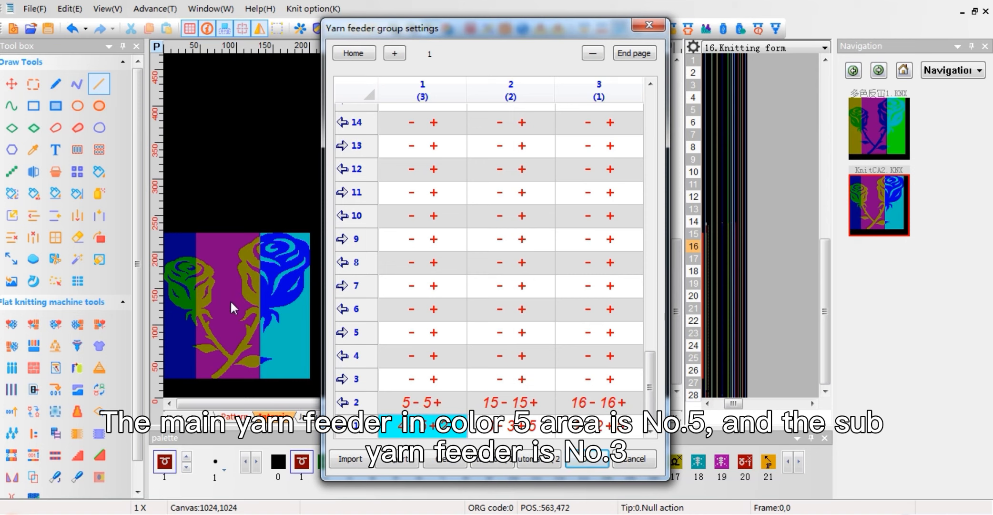
pyautogui.click(453, 404)
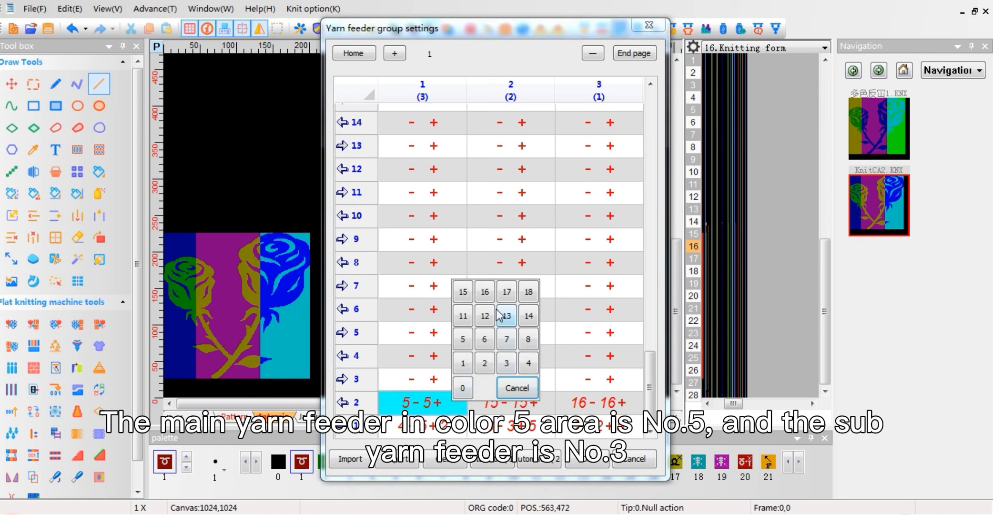
pyautogui.click(505, 363)
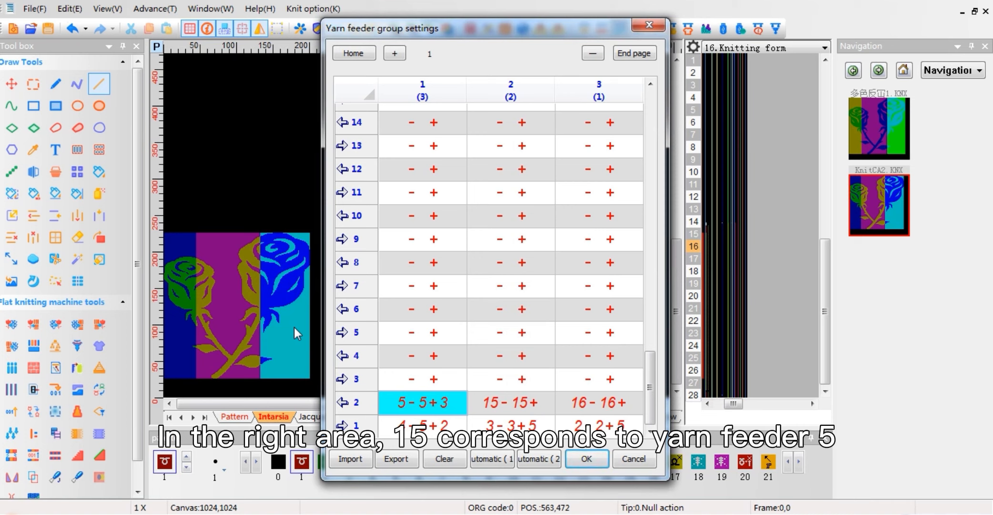
# - Give colour 15 main yarn feeder 5 and sub feeder 16, set colour 16's sub feeder to 5, and accept the settings
pyautogui.click(518, 407)
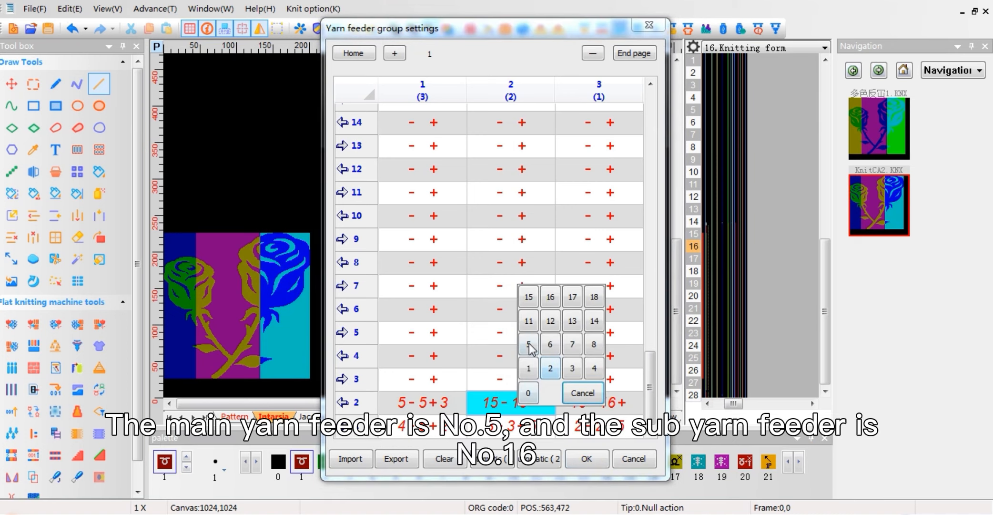
pyautogui.click(527, 353)
pyautogui.click(544, 403)
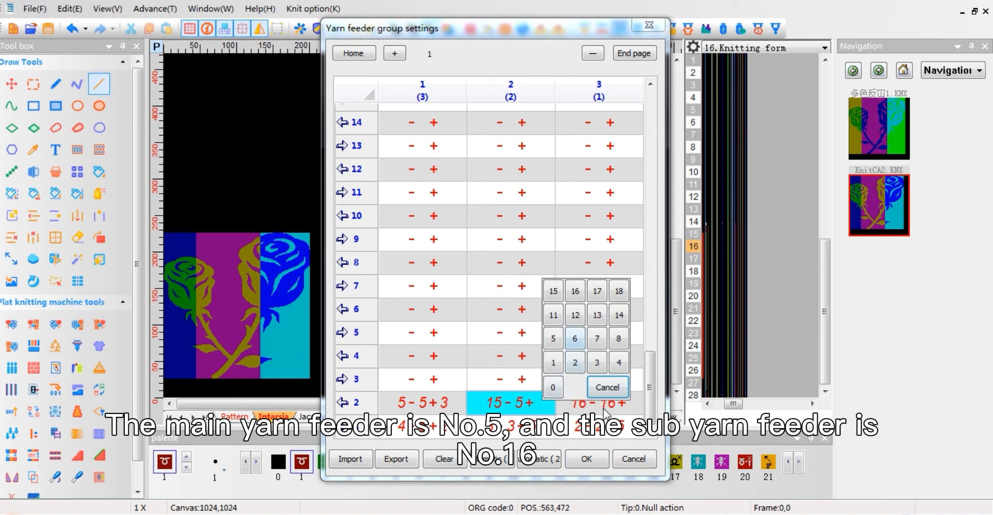
pyautogui.click(575, 291)
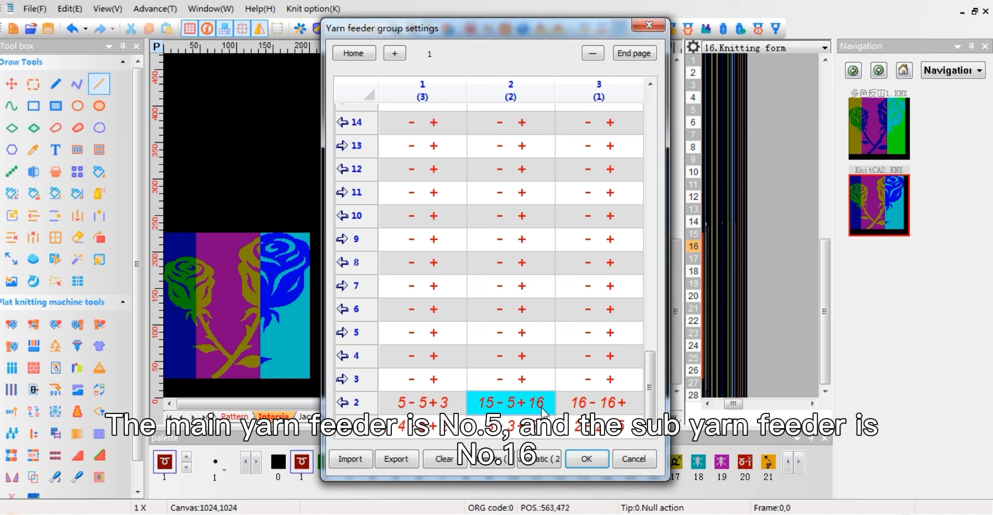
pyautogui.click(633, 408)
pyautogui.click(648, 358)
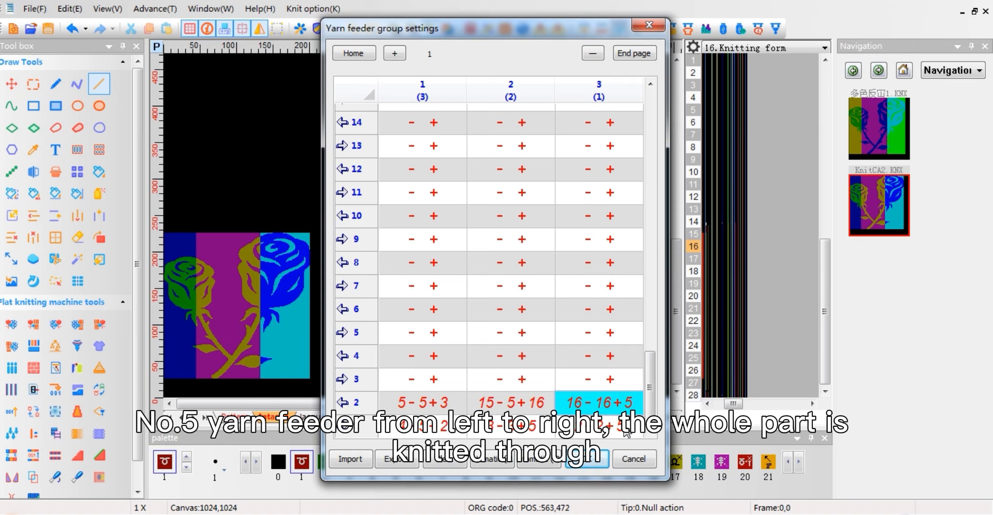
pyautogui.click(588, 458)
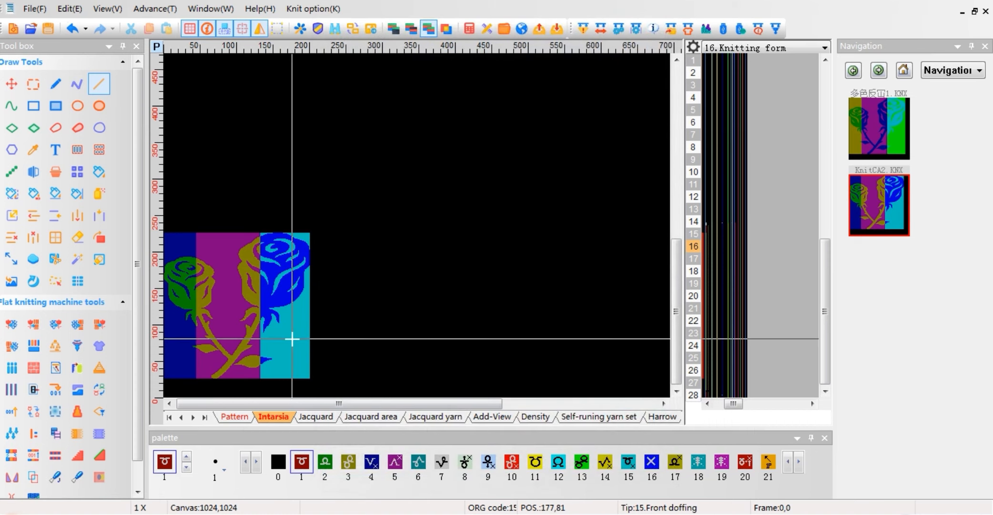
# - Compile the rose pattern for the self-running machine model ADF-S3-16
pyautogui.click(586, 30)
pyautogui.click(500, 250)
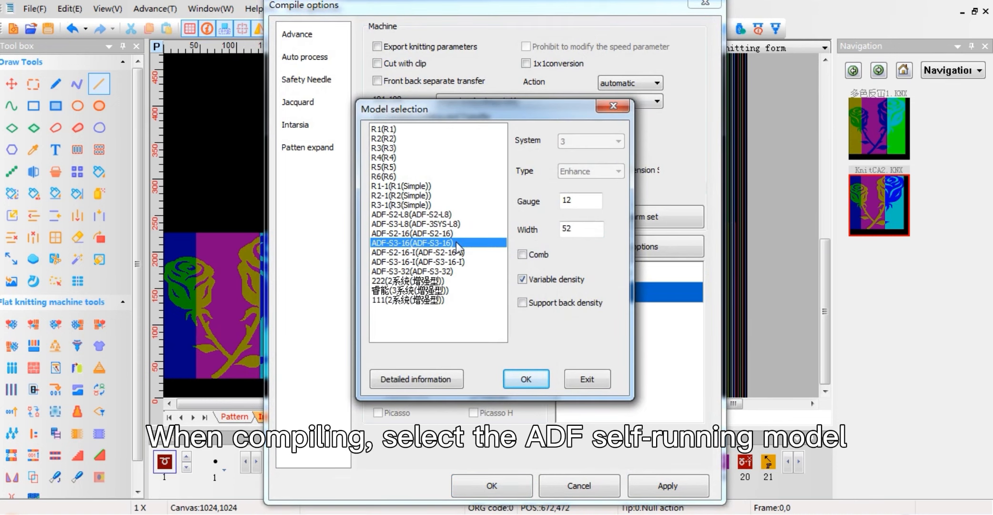
pyautogui.click(536, 382)
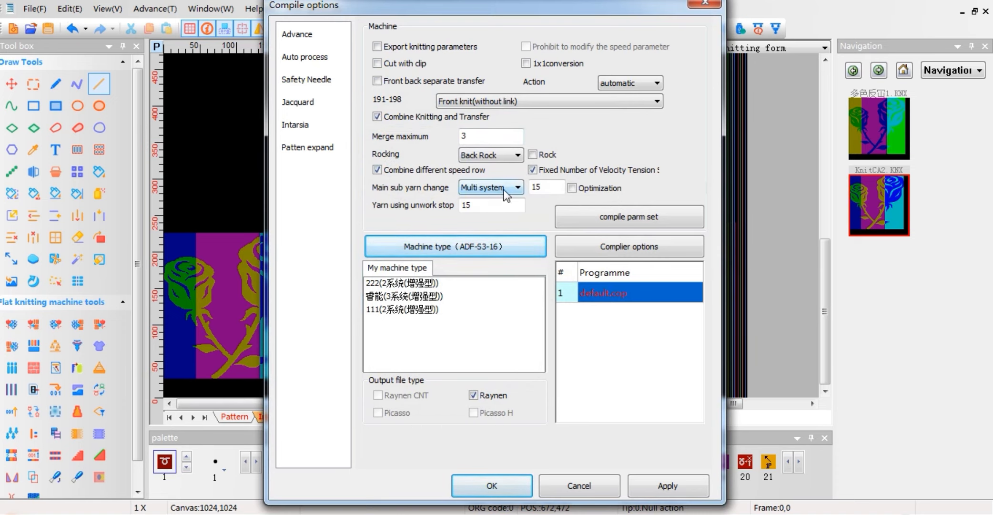
pyautogui.click(505, 482)
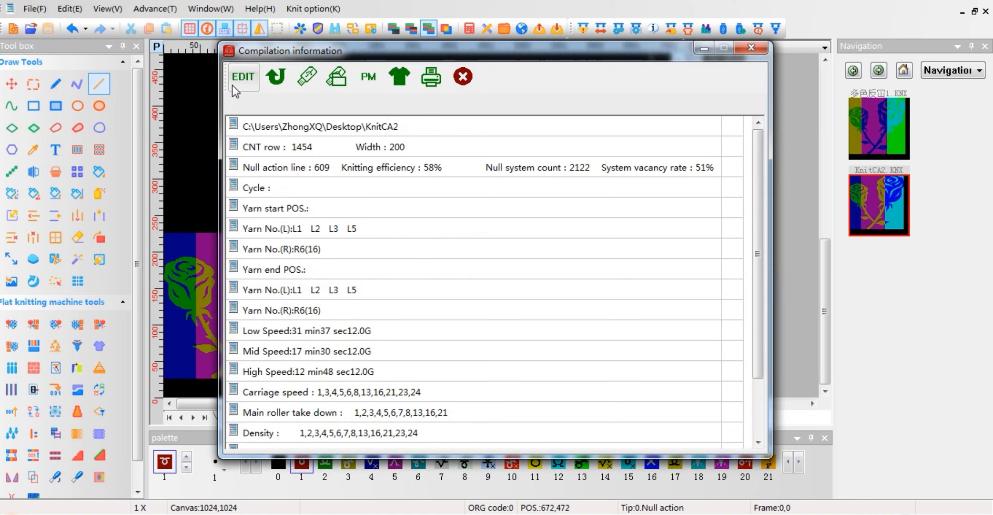
# - Open the compiled file and examine the main and sub yarn feeders used in successive rows between about 256 and 261
pyautogui.click(234, 83)
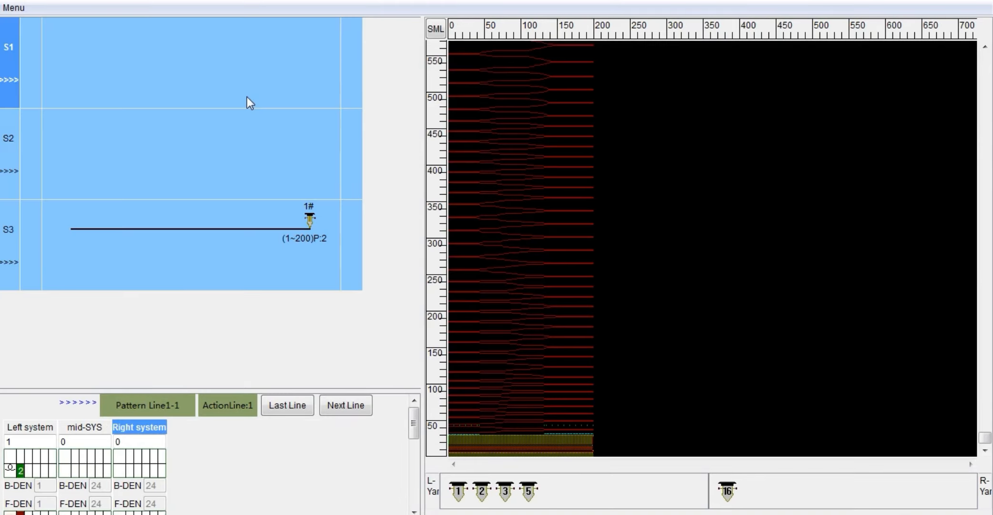
pyautogui.scroll(4, 476, 272)
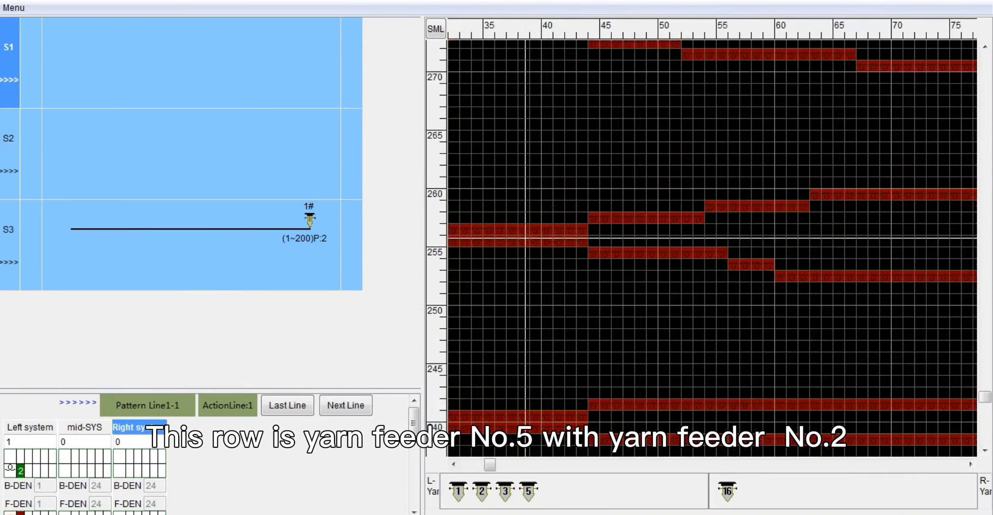
pyautogui.click(556, 228)
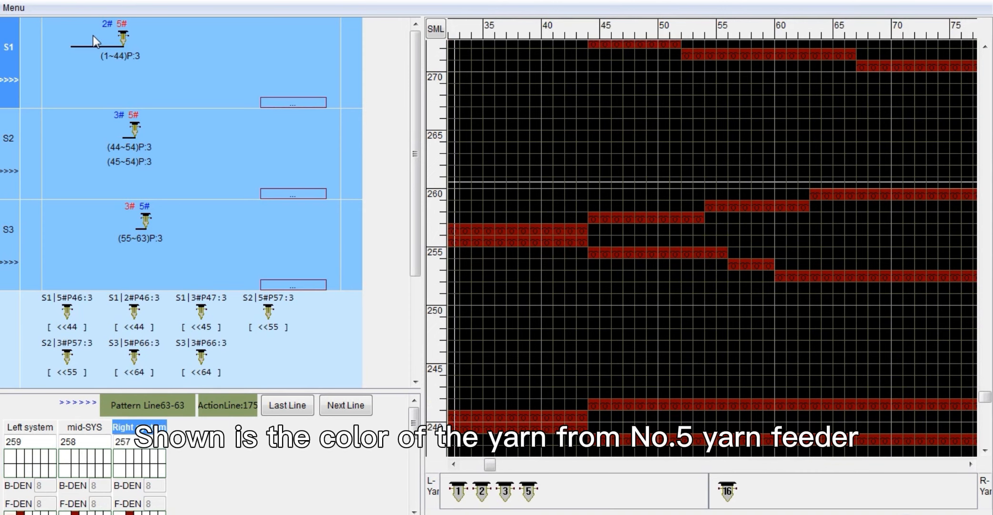
pyautogui.click(652, 216)
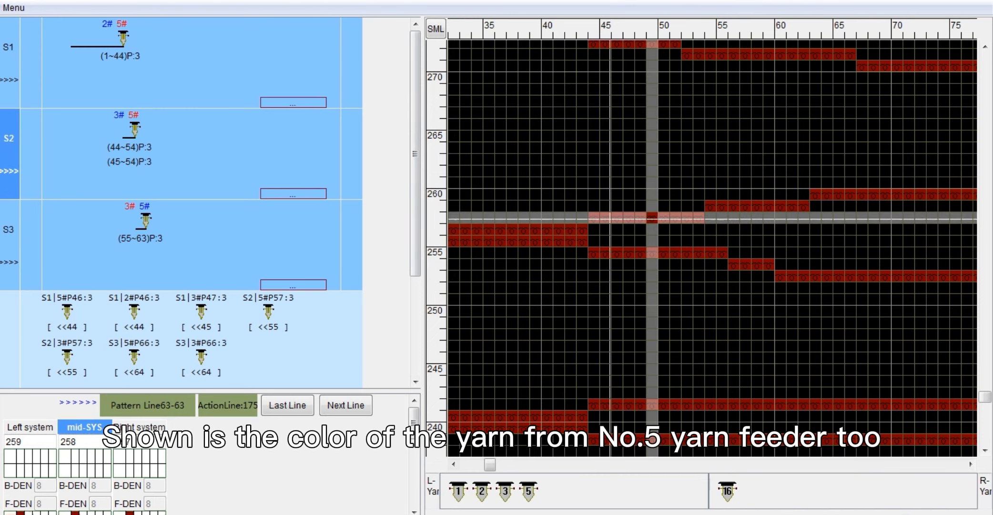
pyautogui.click(768, 209)
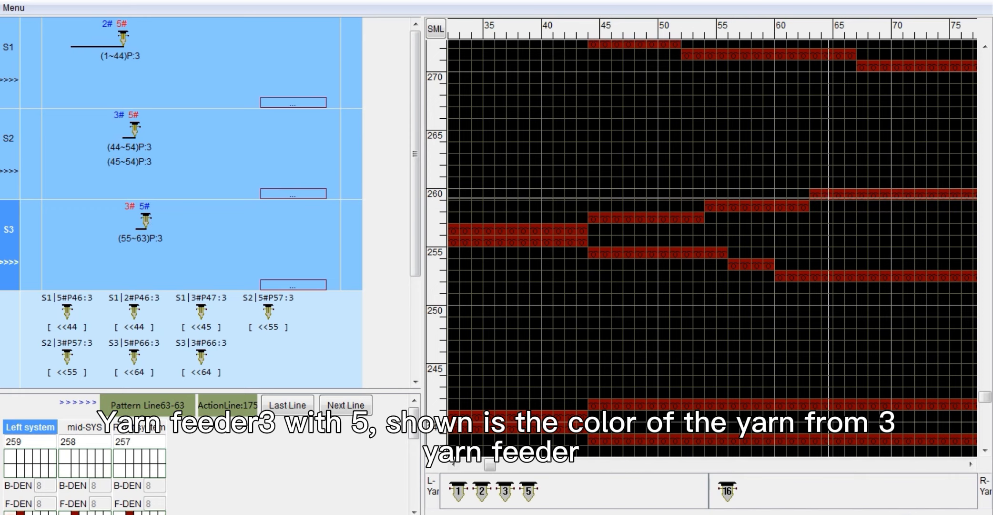
pyautogui.click(828, 195)
pyautogui.moveTo(490, 465); pyautogui.dragTo(511, 467)
pyautogui.click(709, 183)
pyautogui.scroll(-4, 573, 293)
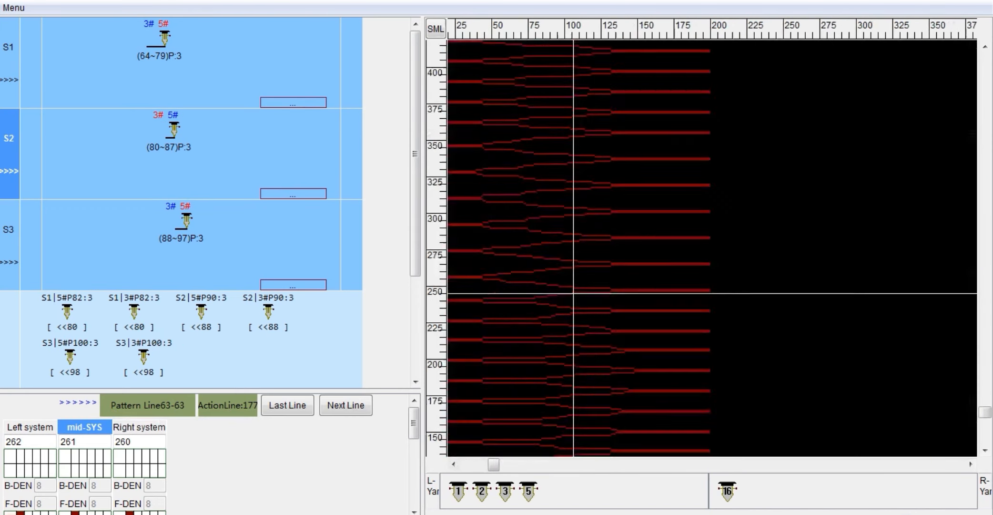
# - Highlight the knitting areas of yarn feeders 2, 5, 3 and 16 in turn, and close the compiled view and compilation report
pyautogui.click(485, 496)
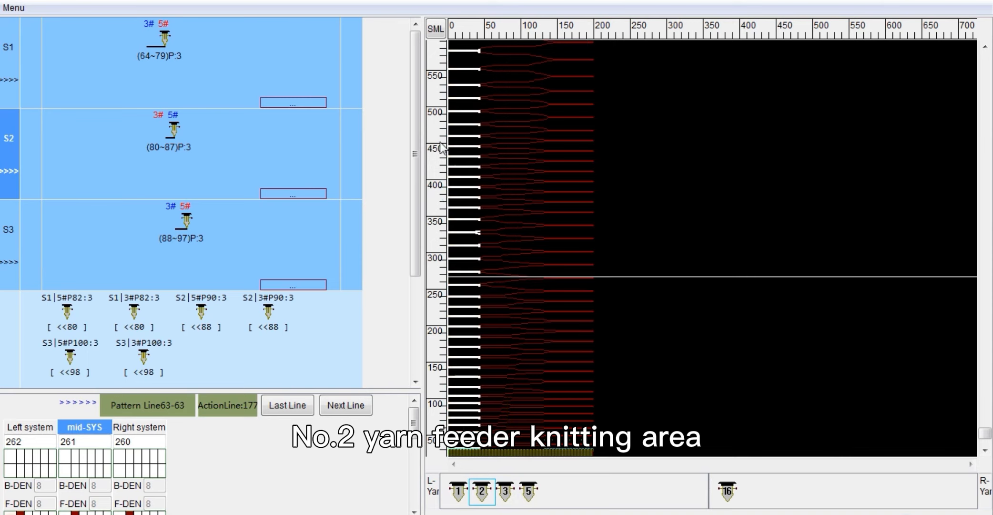
pyautogui.click(522, 489)
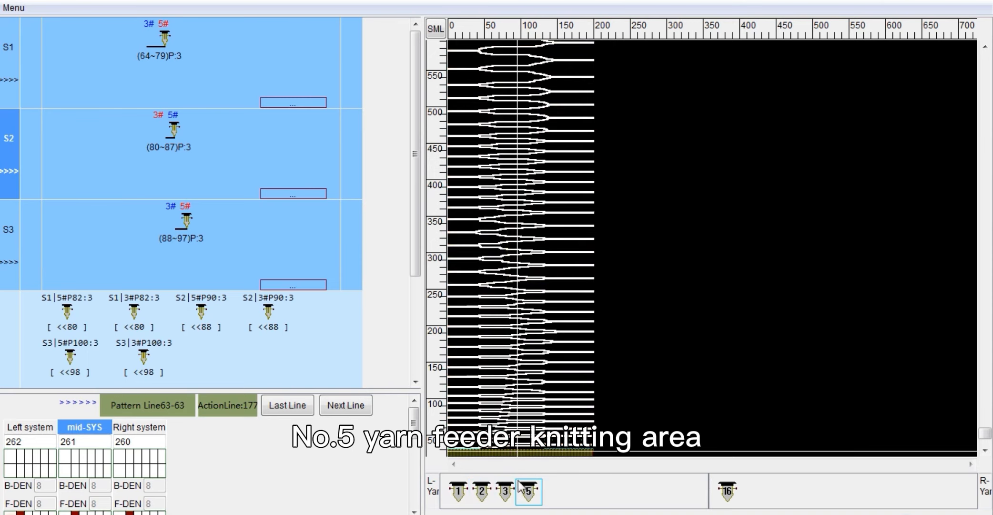
pyautogui.click(505, 490)
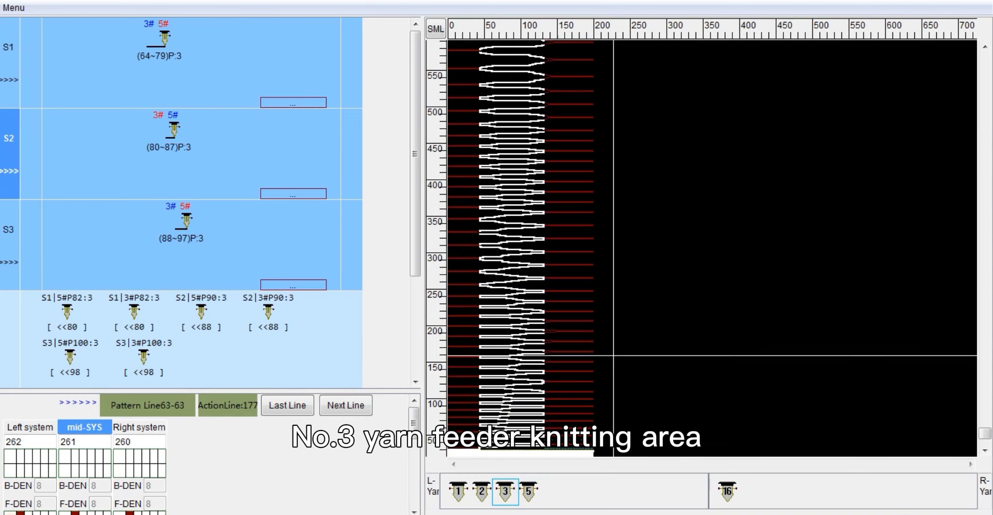
pyautogui.click(727, 490)
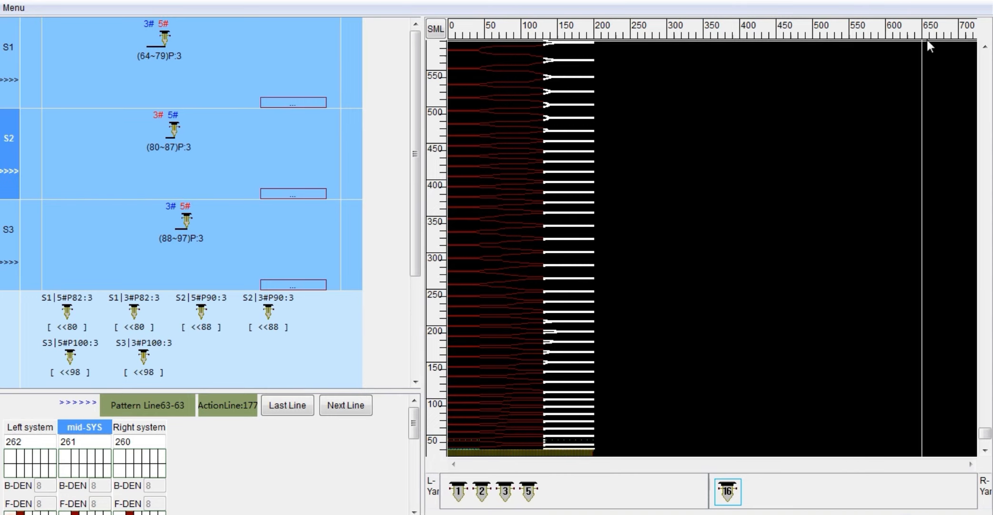
pyautogui.click(971, 1)
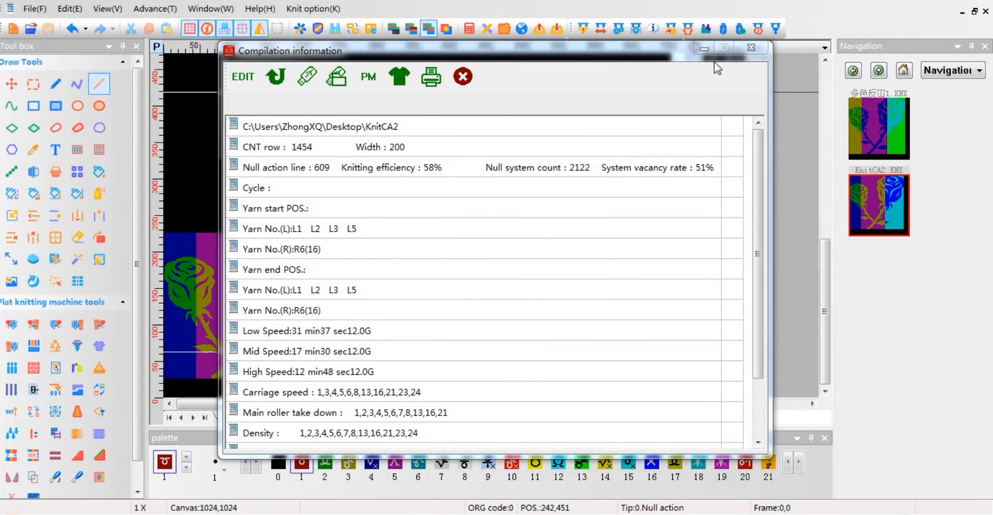
pyautogui.click(751, 48)
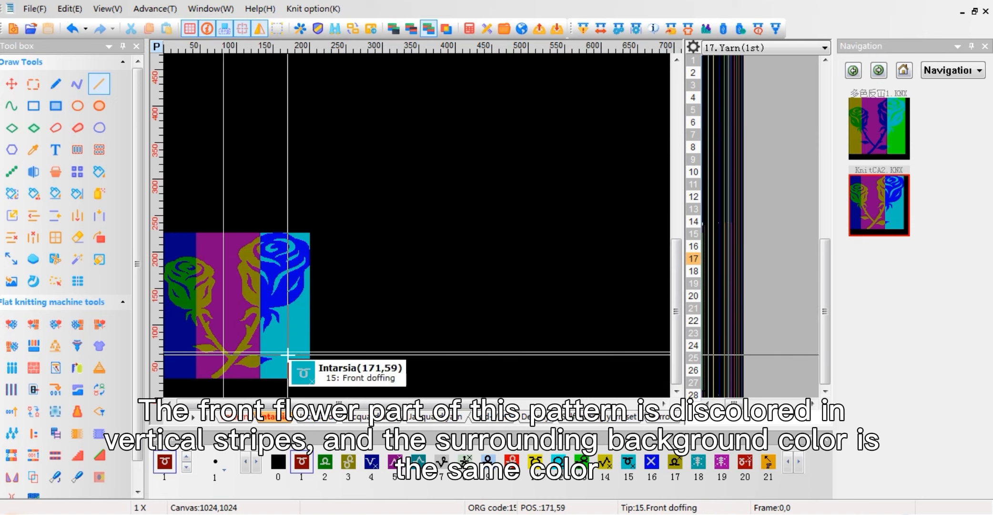
# - In the yarn feeder group settings, set colour 2's sub yarn feeder to 4 and colour 4's main yarn feeder to 4
pyautogui.click(610, 33)
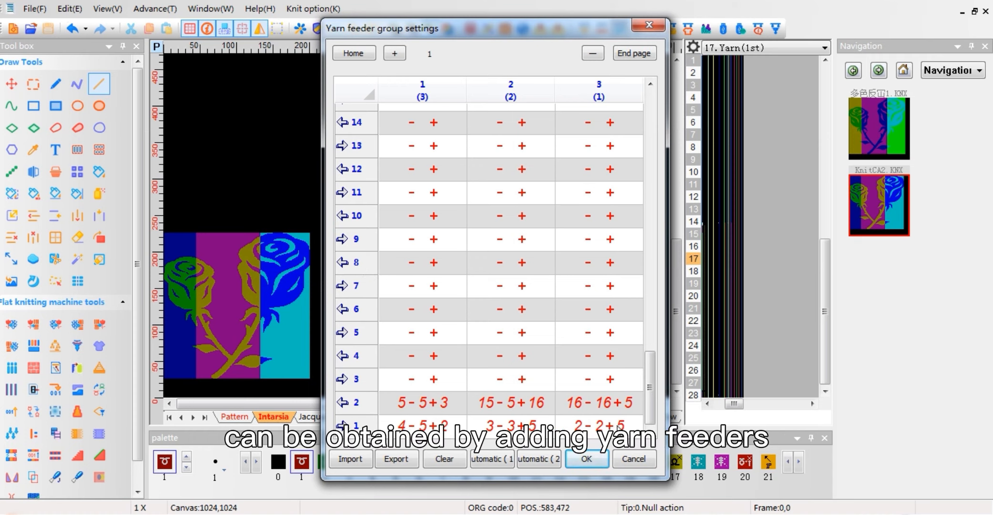
pyautogui.click(601, 424)
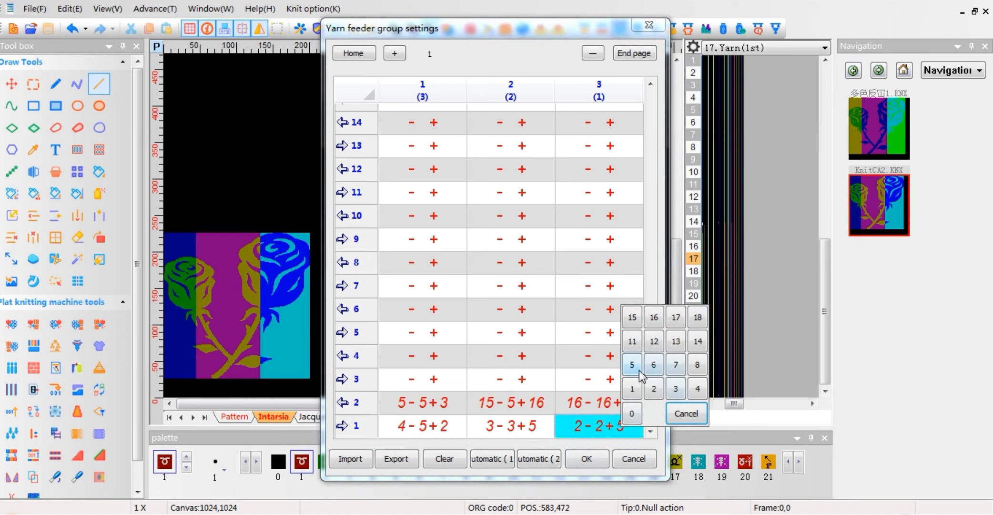
pyautogui.click(697, 388)
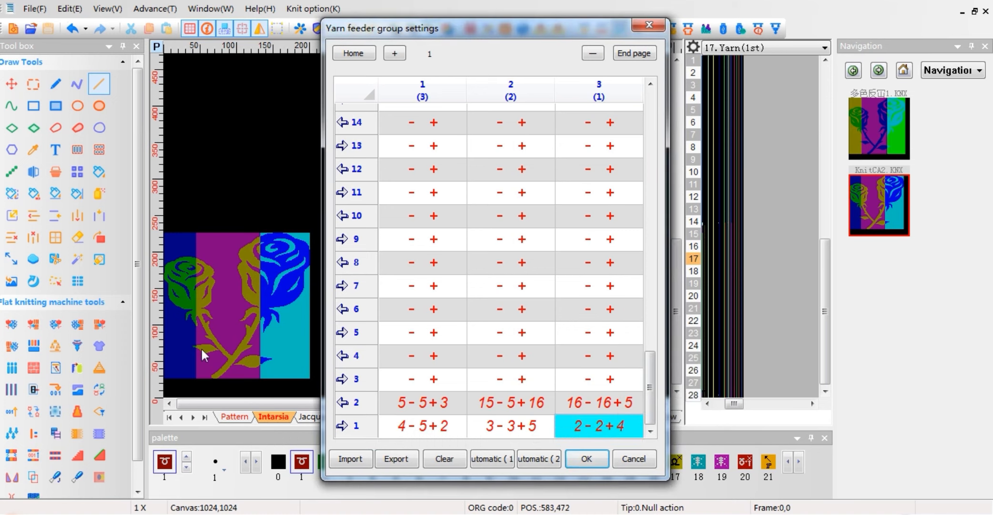
pyautogui.click(407, 426)
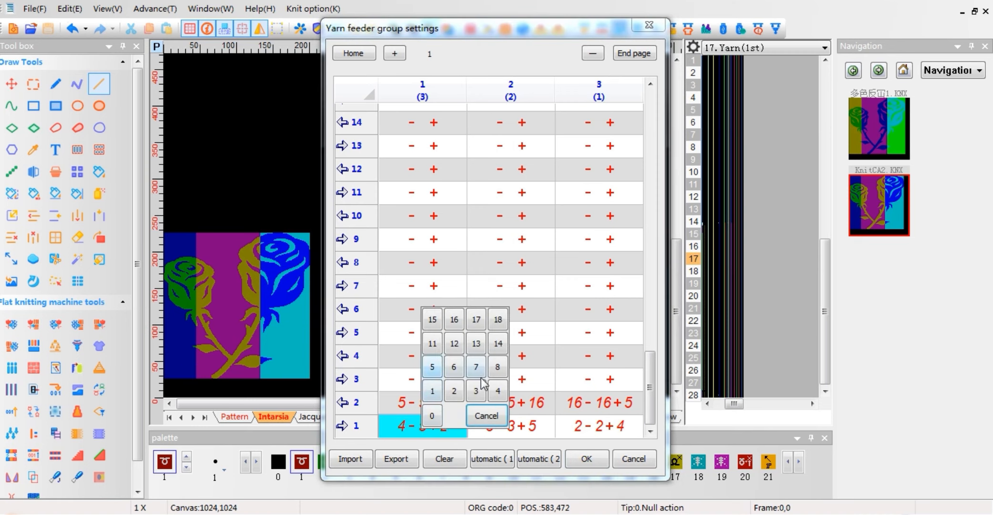
pyautogui.click(498, 391)
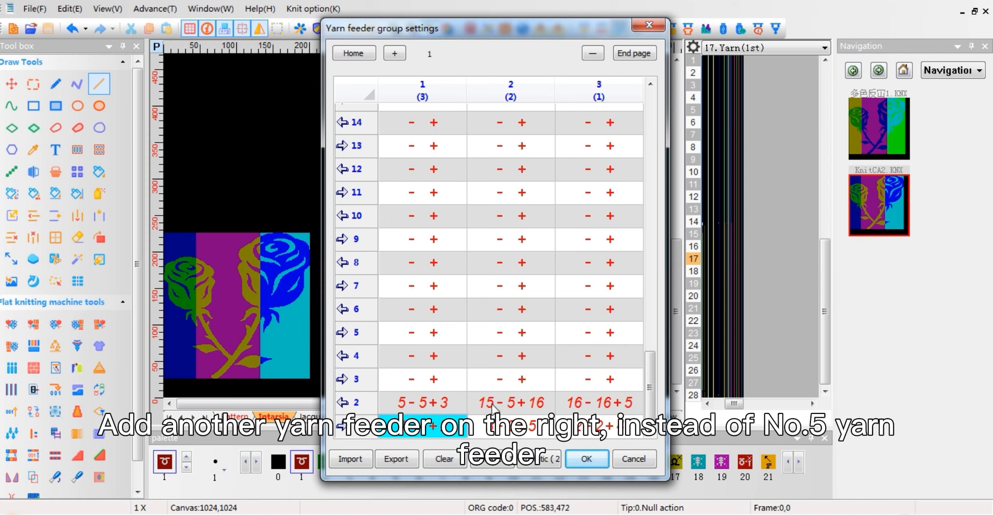
# - Set colour 15's main yarn feeder and colour 16's sub yarn feeder to 17, and accept the group settings
pyautogui.click(514, 403)
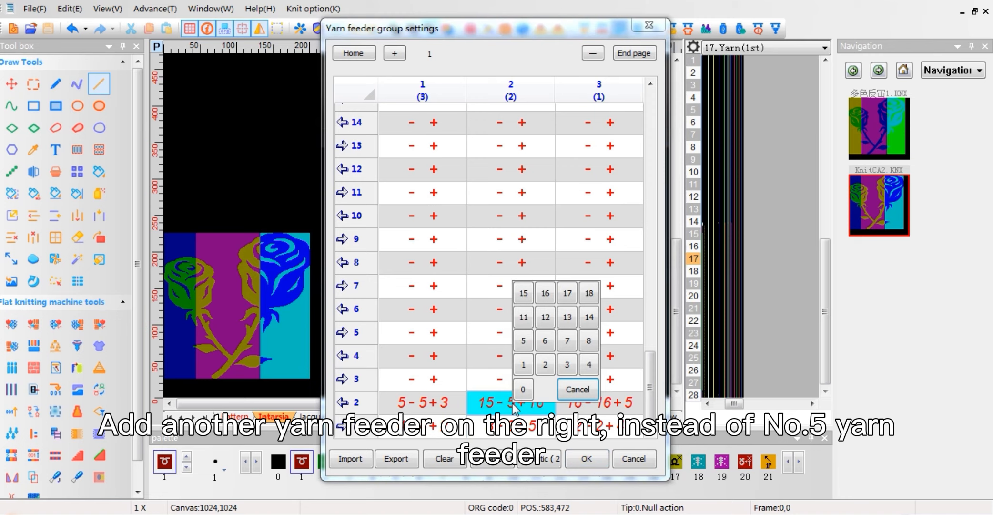
pyautogui.click(564, 295)
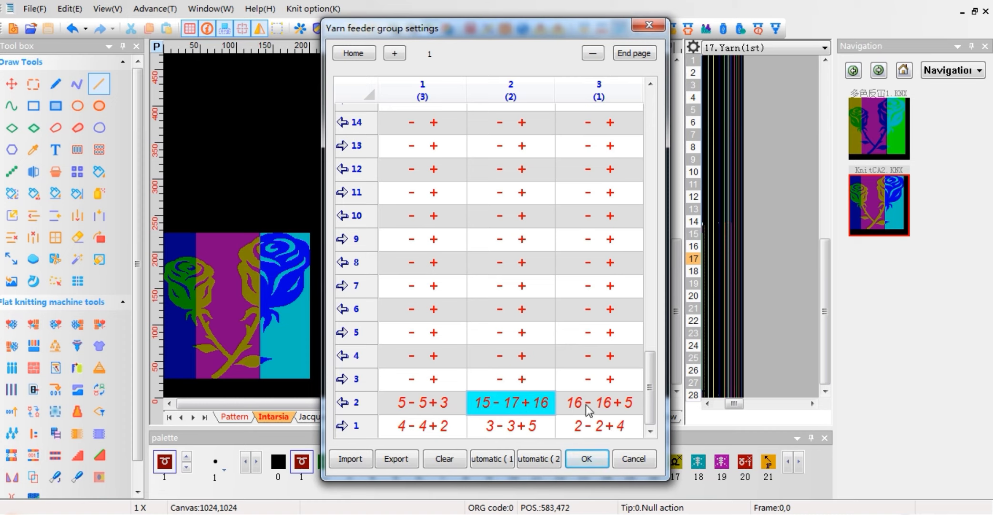
pyautogui.click(637, 408)
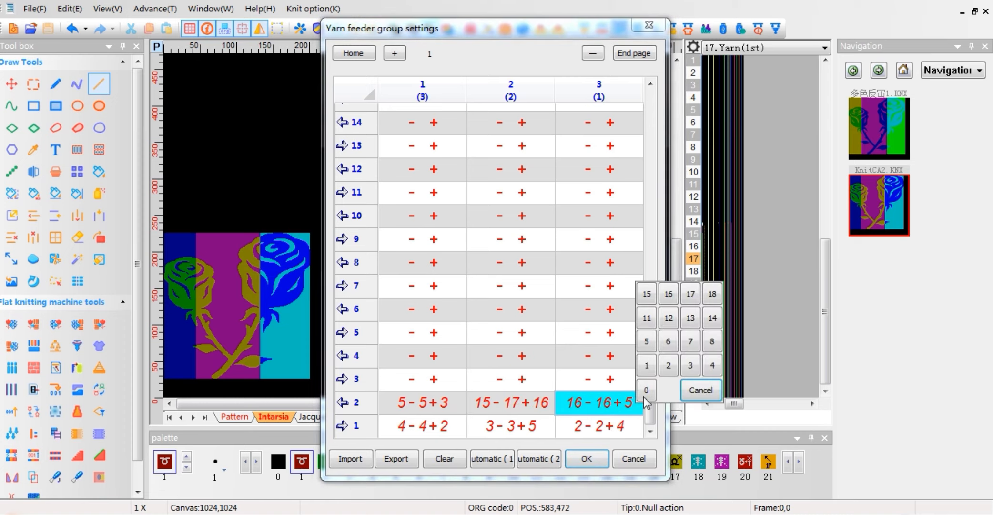
pyautogui.click(690, 295)
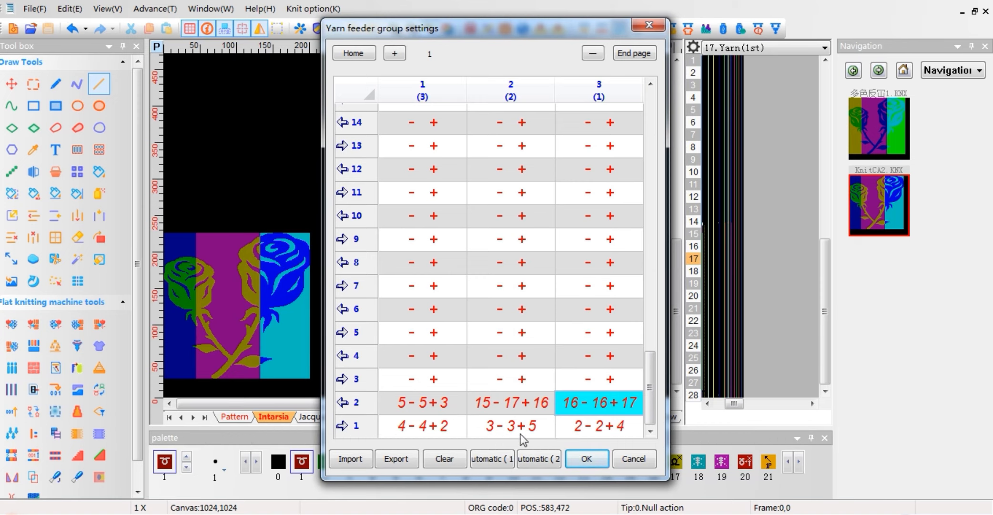
pyautogui.click(586, 459)
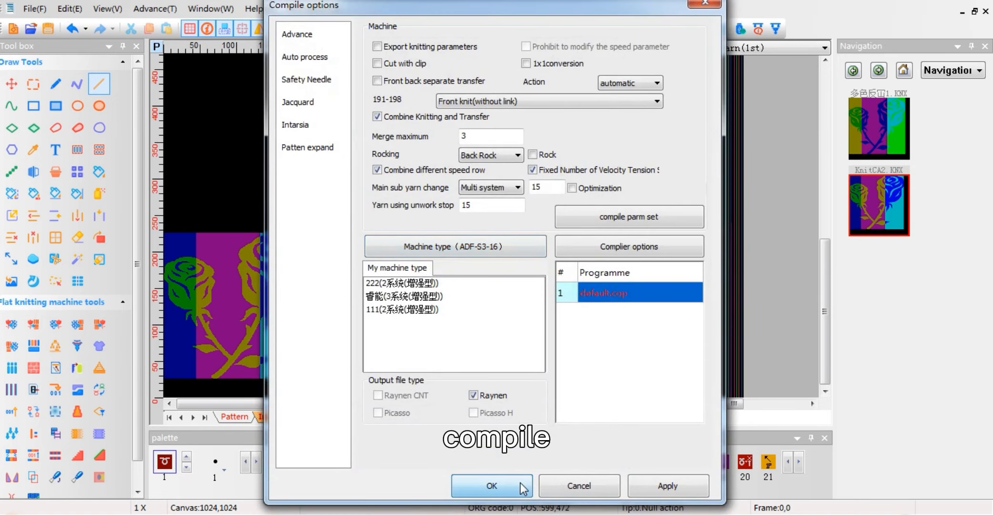
# - Recompile the pattern for ADF-S3-16 and inspect the tuck connections between the first two intarsia areas in the compiled file
pyautogui.click(469, 485)
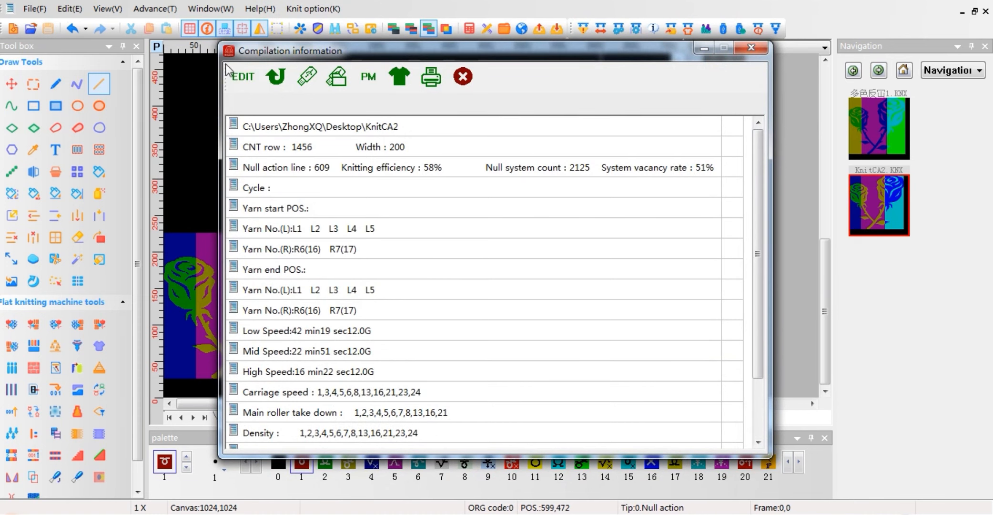
pyautogui.click(242, 77)
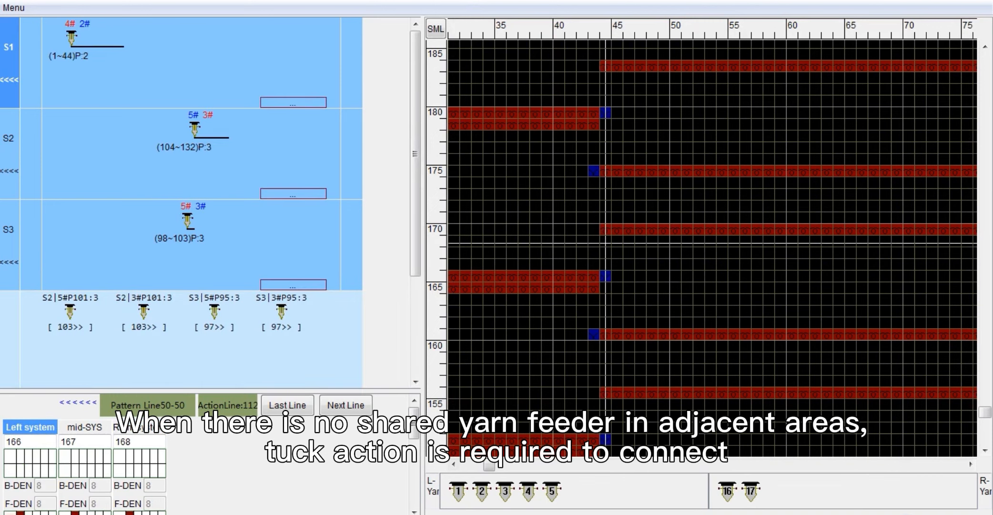
pyautogui.click(594, 171)
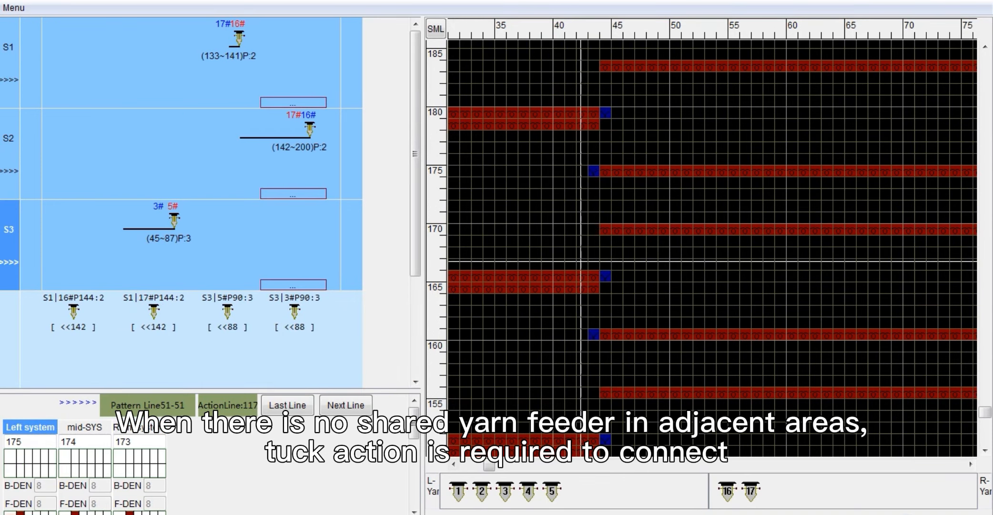
pyautogui.scroll(-5, 622, 291)
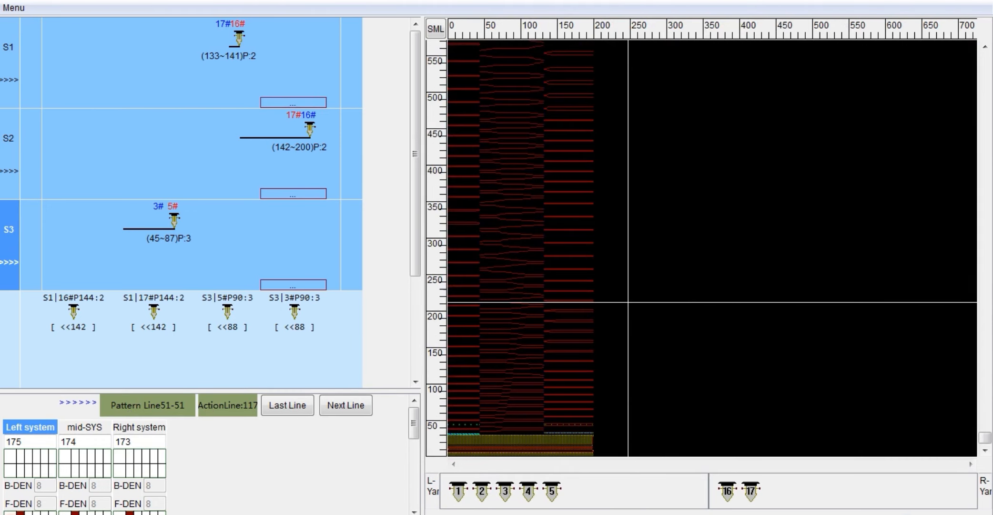
# - Check the knitting areas of yarn feeders 2, 3, 4, 5, 16 and 17, and return to the pattern drawing
pyautogui.click(481, 490)
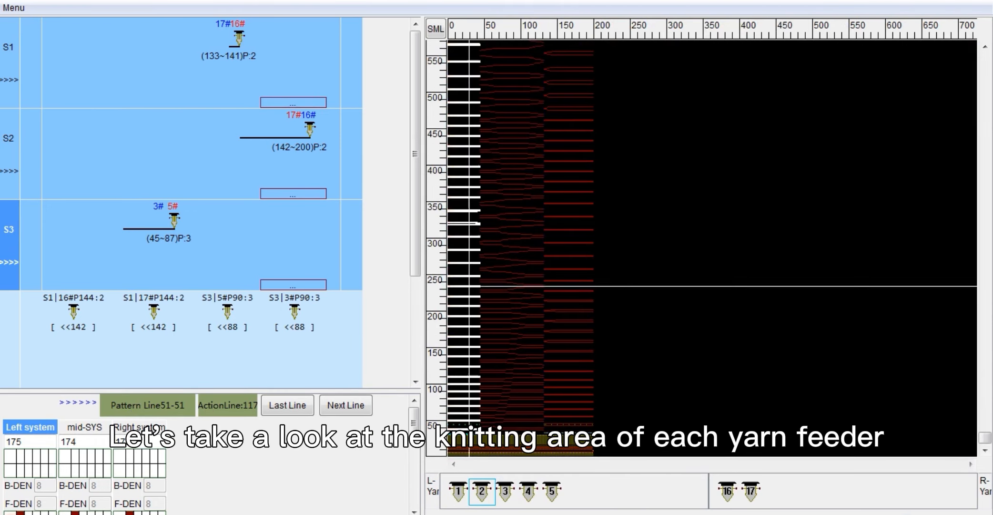
pyautogui.click(528, 500)
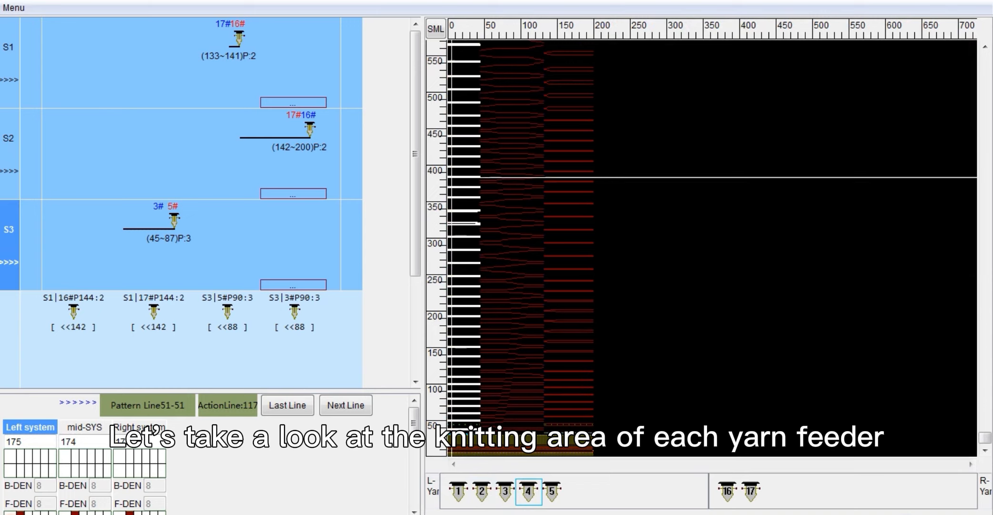
pyautogui.click(505, 493)
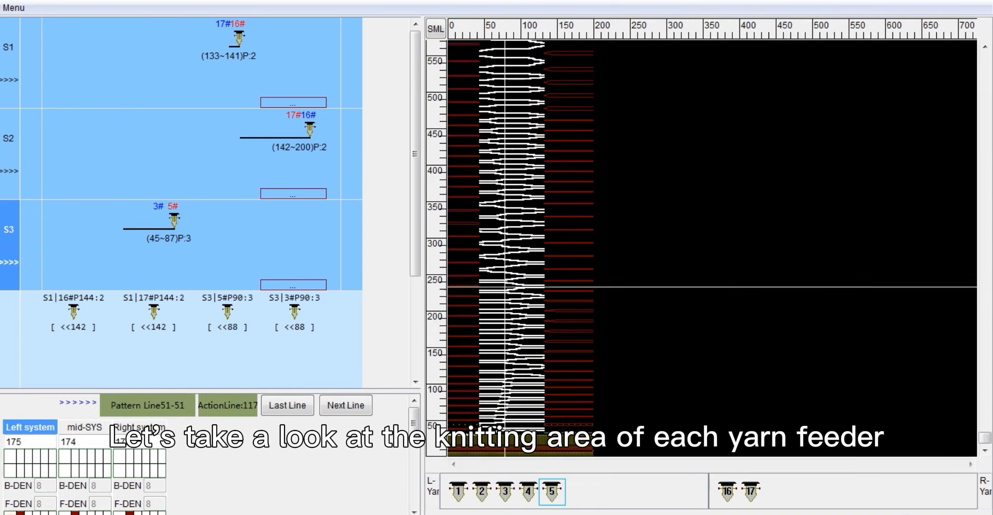
pyautogui.click(726, 493)
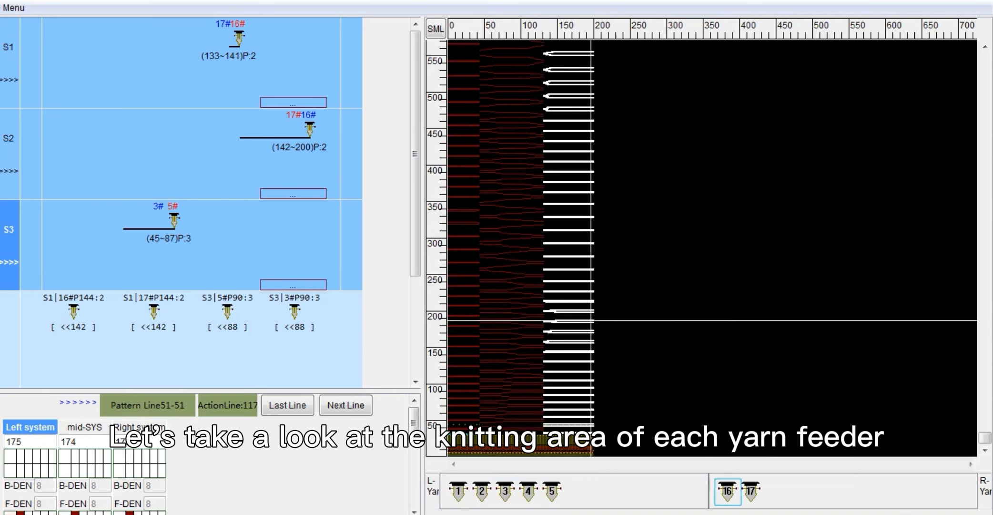
pyautogui.click(750, 492)
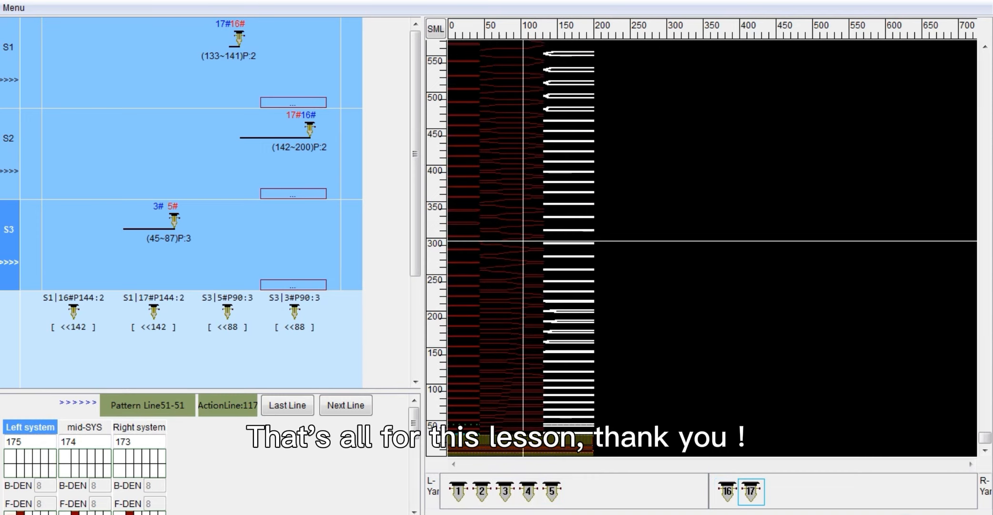
pyautogui.click(970, 2)
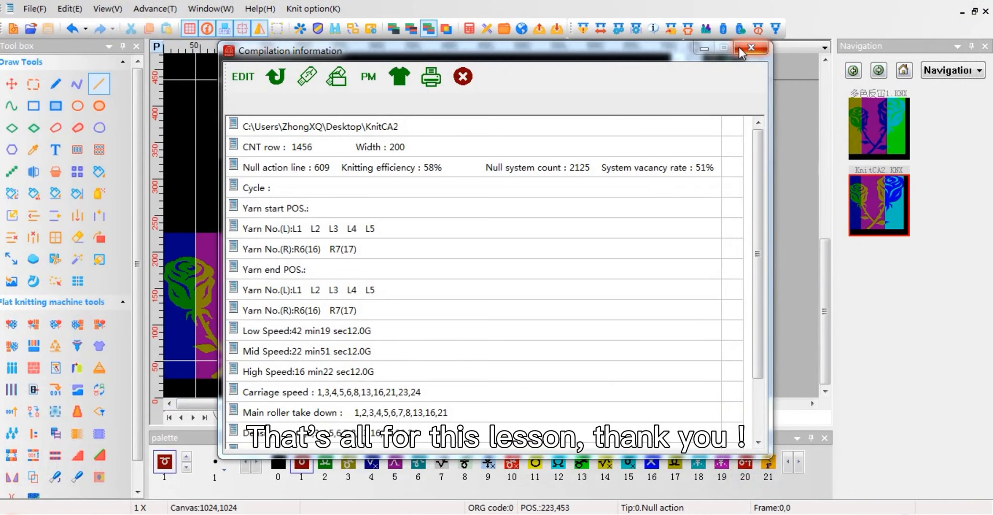
pyautogui.click(751, 47)
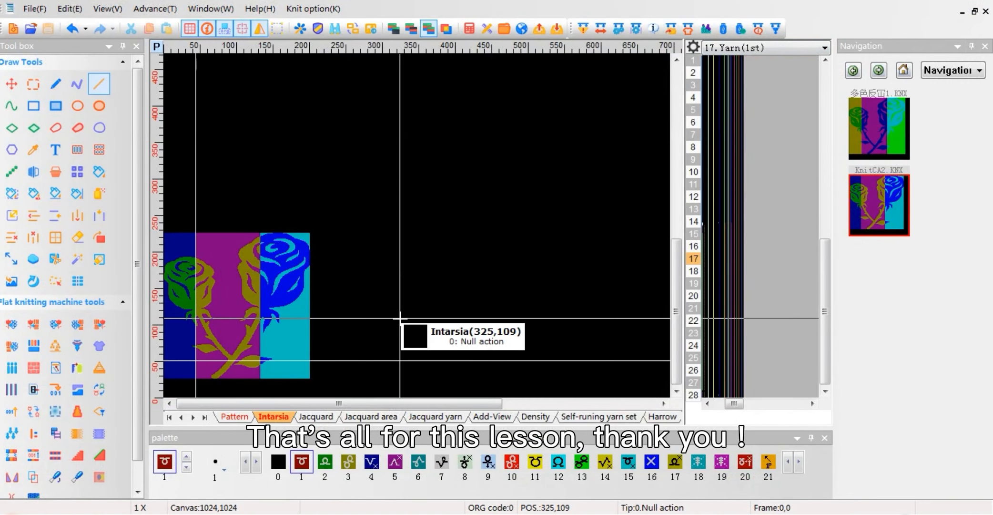